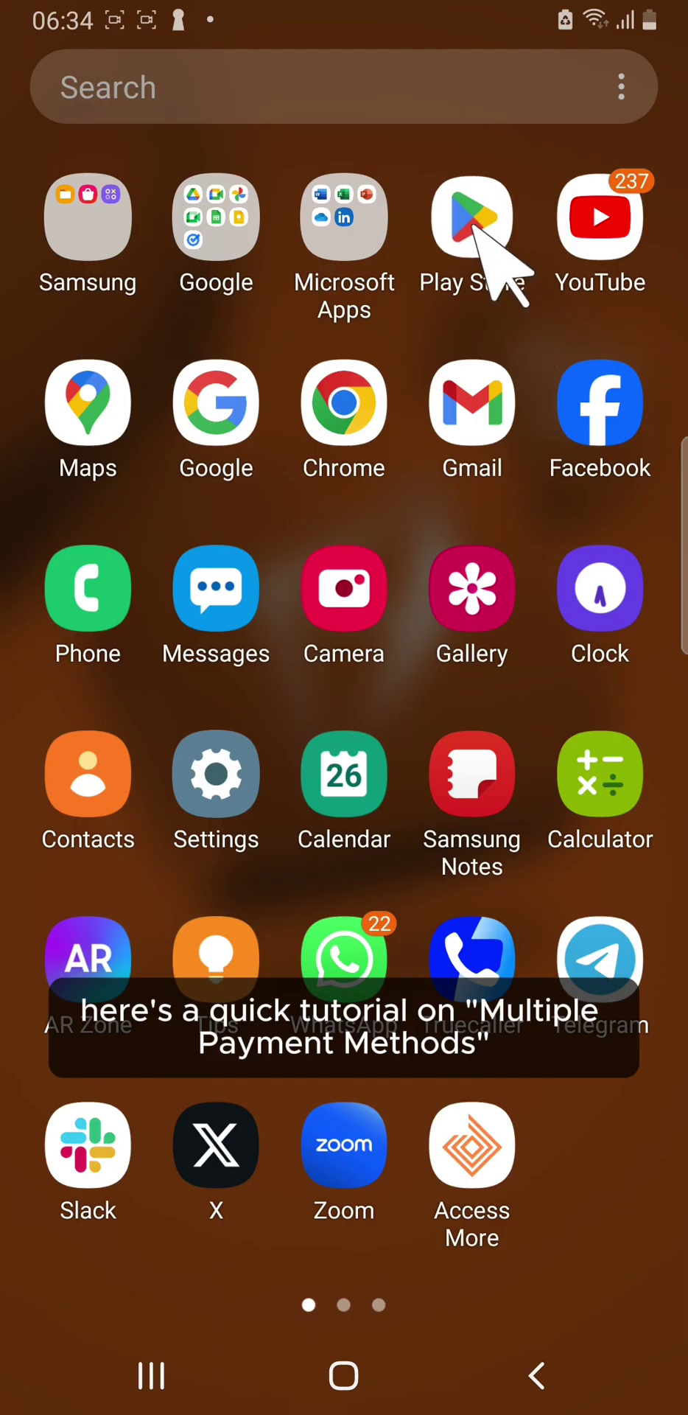
Step: Update Shopkite Merchant (Beta) from the Play Store and open it to the sign-out prompt
{"action": "left_click", "coordinate": [471, 221]}
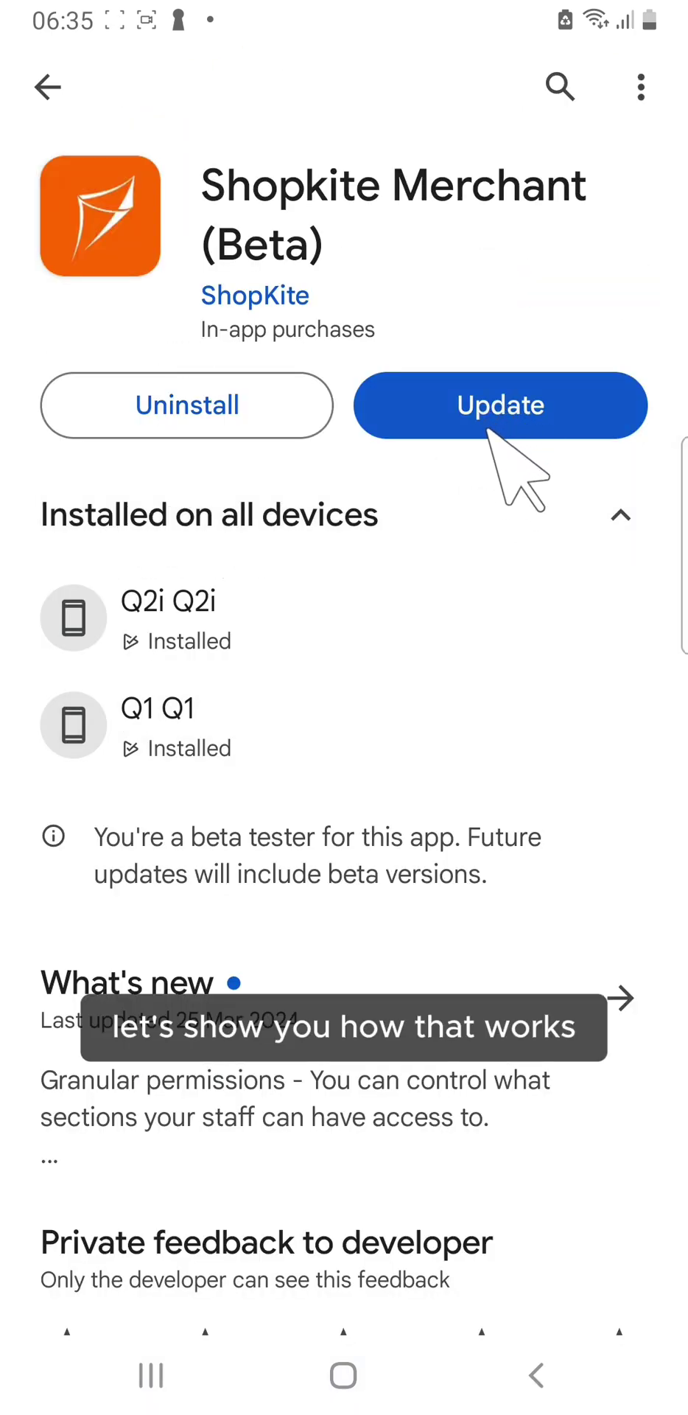
{"action": "left_click", "coordinate": [516, 409]}
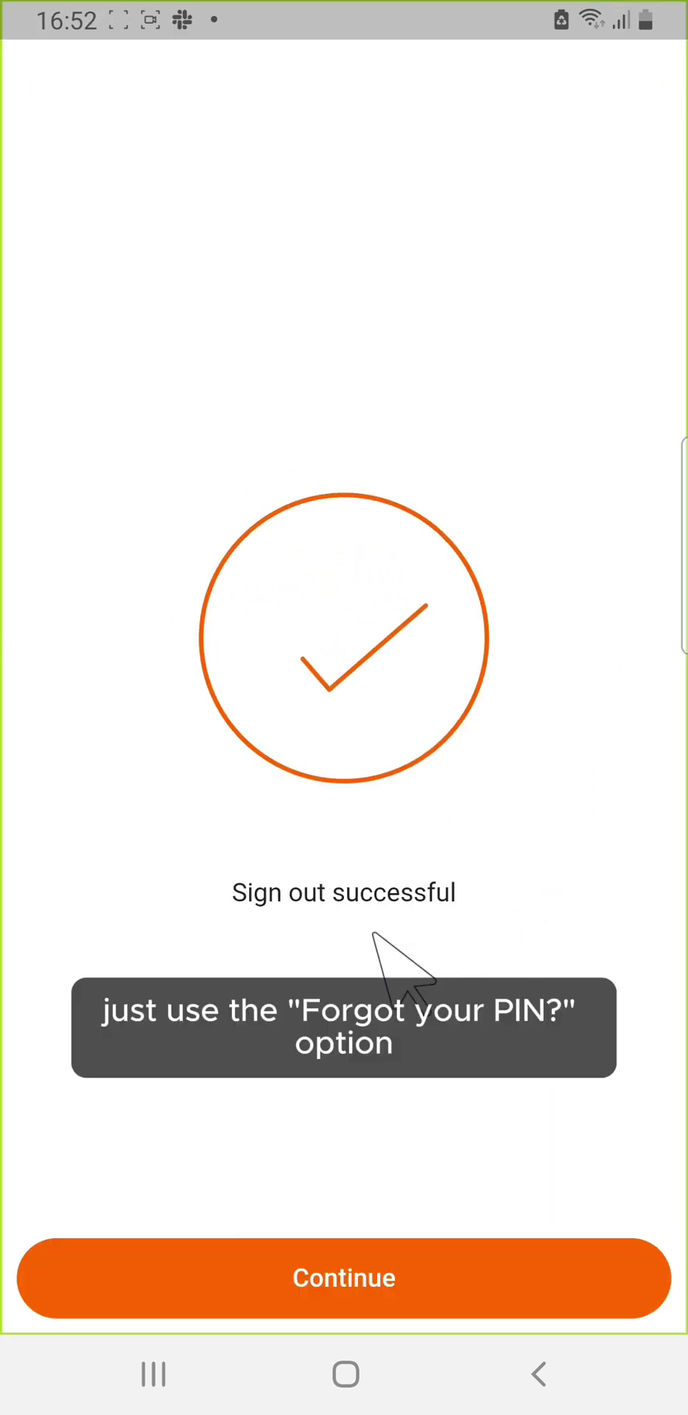
Step: Sign in with the account phone number and PIN, then load the Marywise branch
{"action": "left_click", "coordinate": [359, 1253]}
{"action": "left_click", "coordinate": [443, 394]}
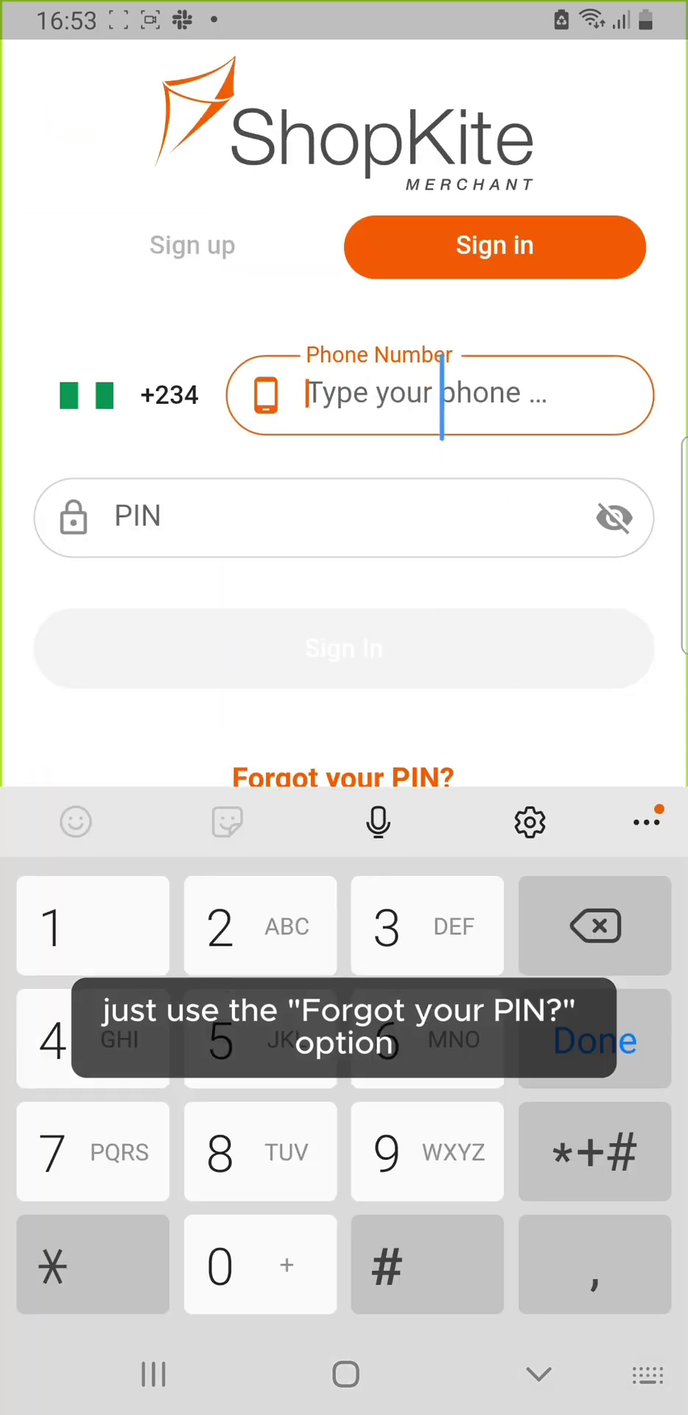
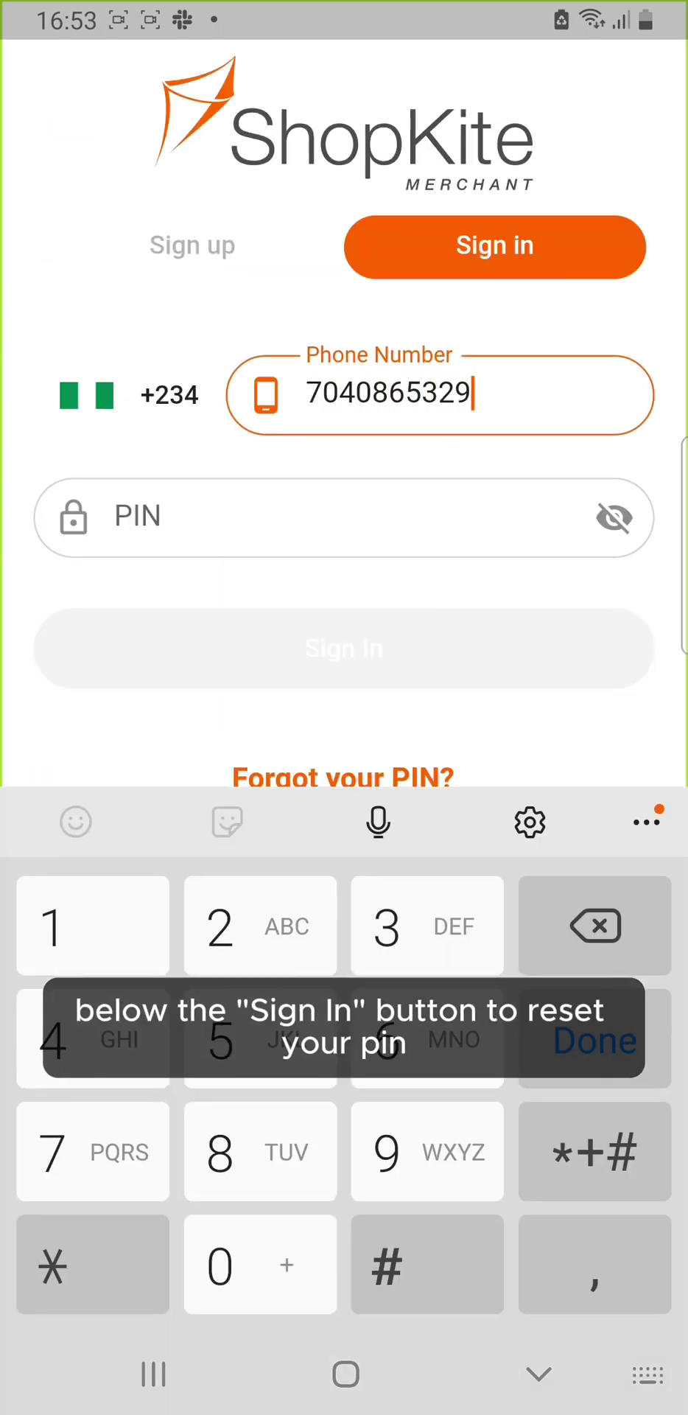
{"action": "left_click", "coordinate": [331, 517]}
{"action": "type", "text": "1234"}
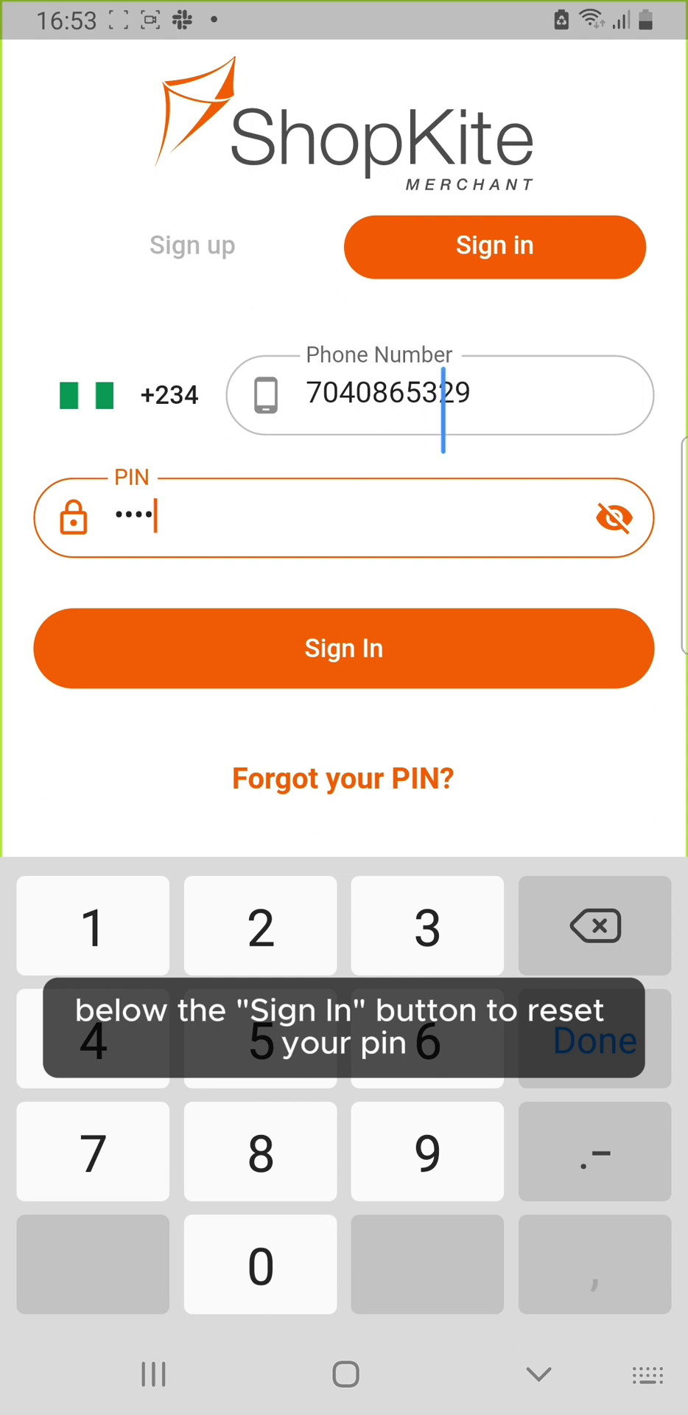
{"action": "left_click", "coordinate": [486, 649]}
{"action": "left_click", "coordinate": [346, 612]}
{"action": "left_click", "coordinate": [347, 1234]}
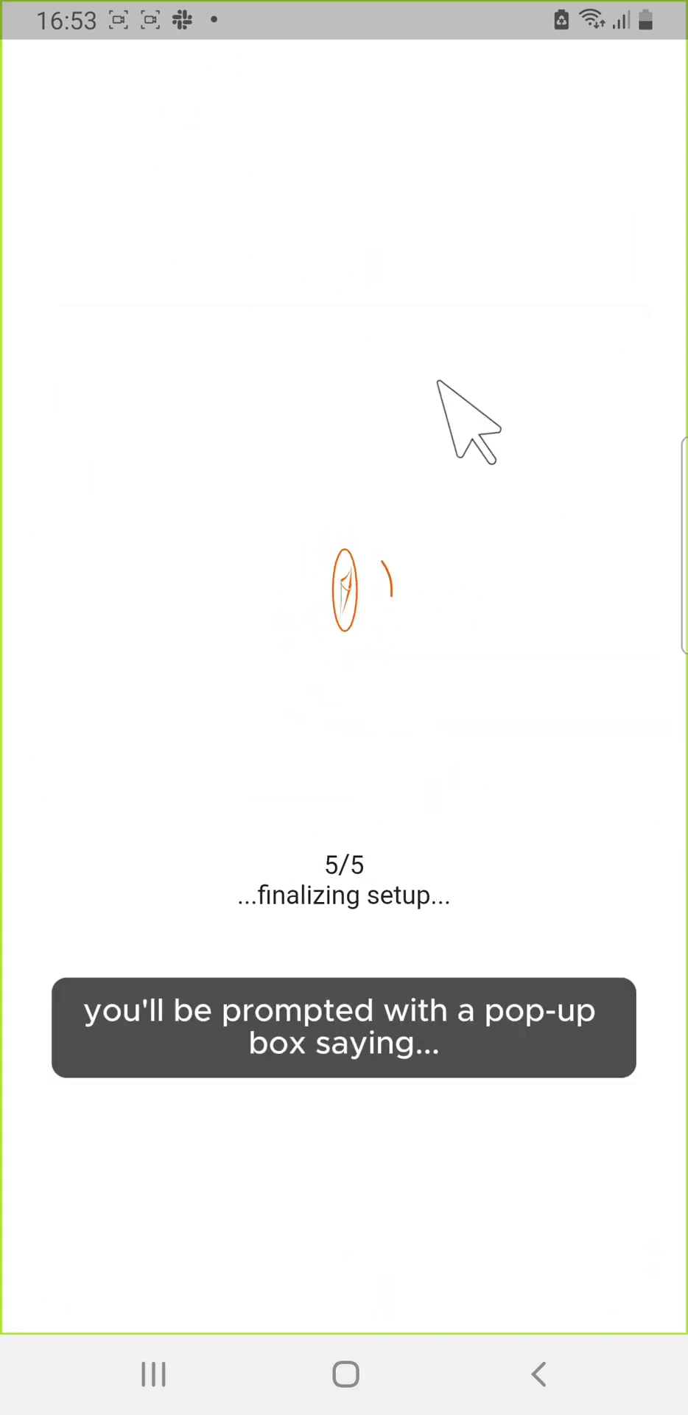
Step: From the New feature alert, start a payment method and choose POS (Debit/Credit Card)
{"action": "left_click", "coordinate": [345, 1241]}
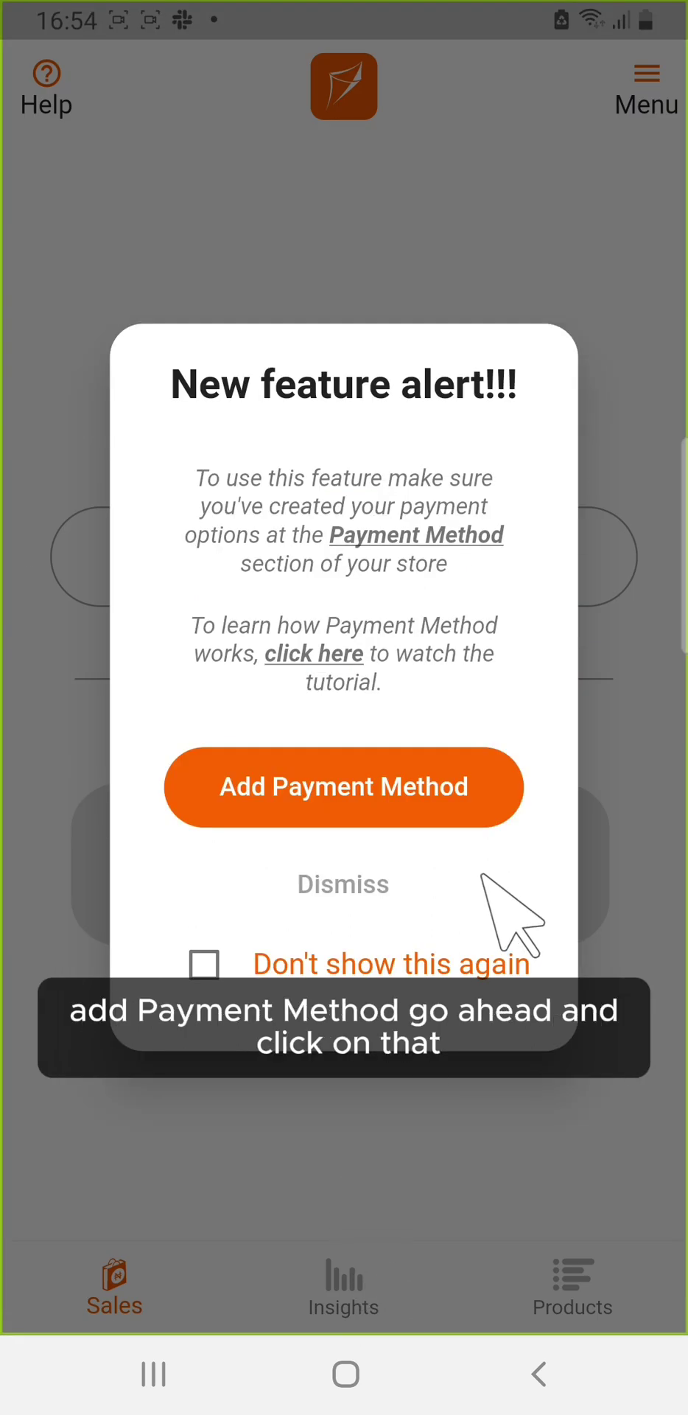
{"action": "left_click", "coordinate": [489, 802]}
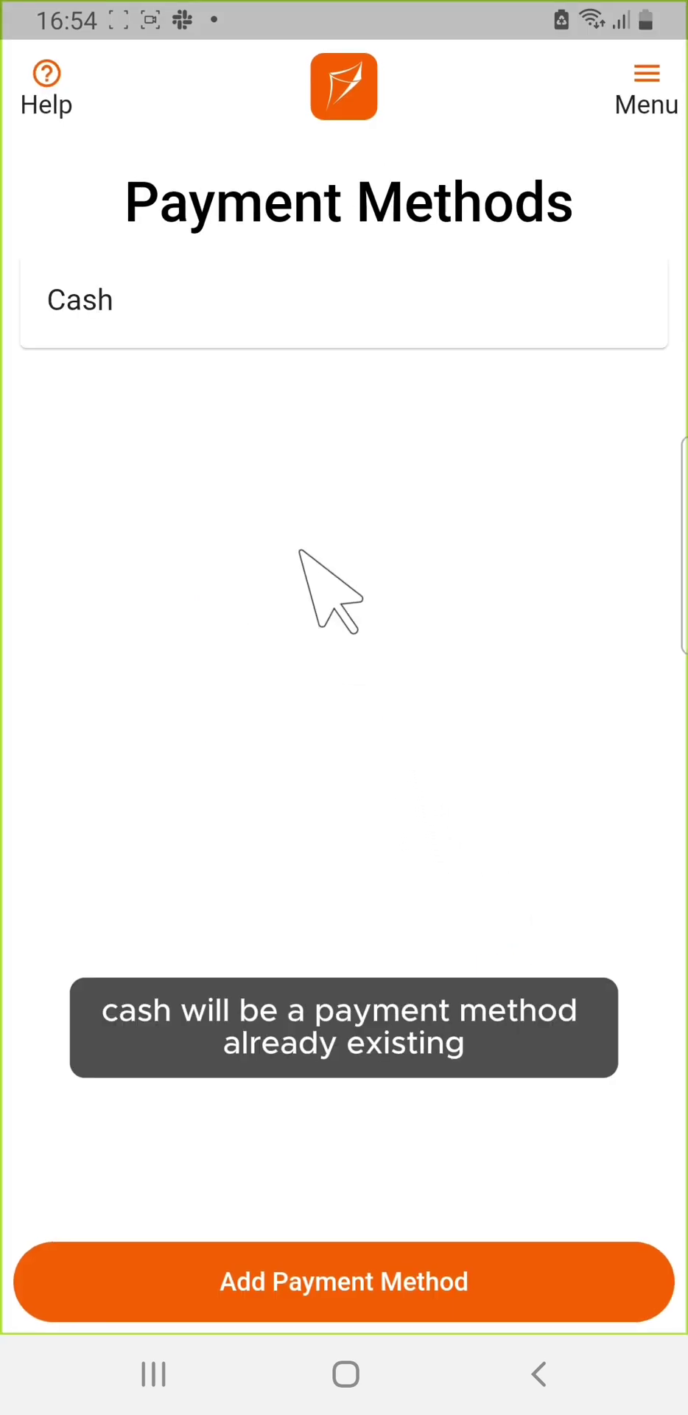
{"action": "left_click", "coordinate": [411, 1271]}
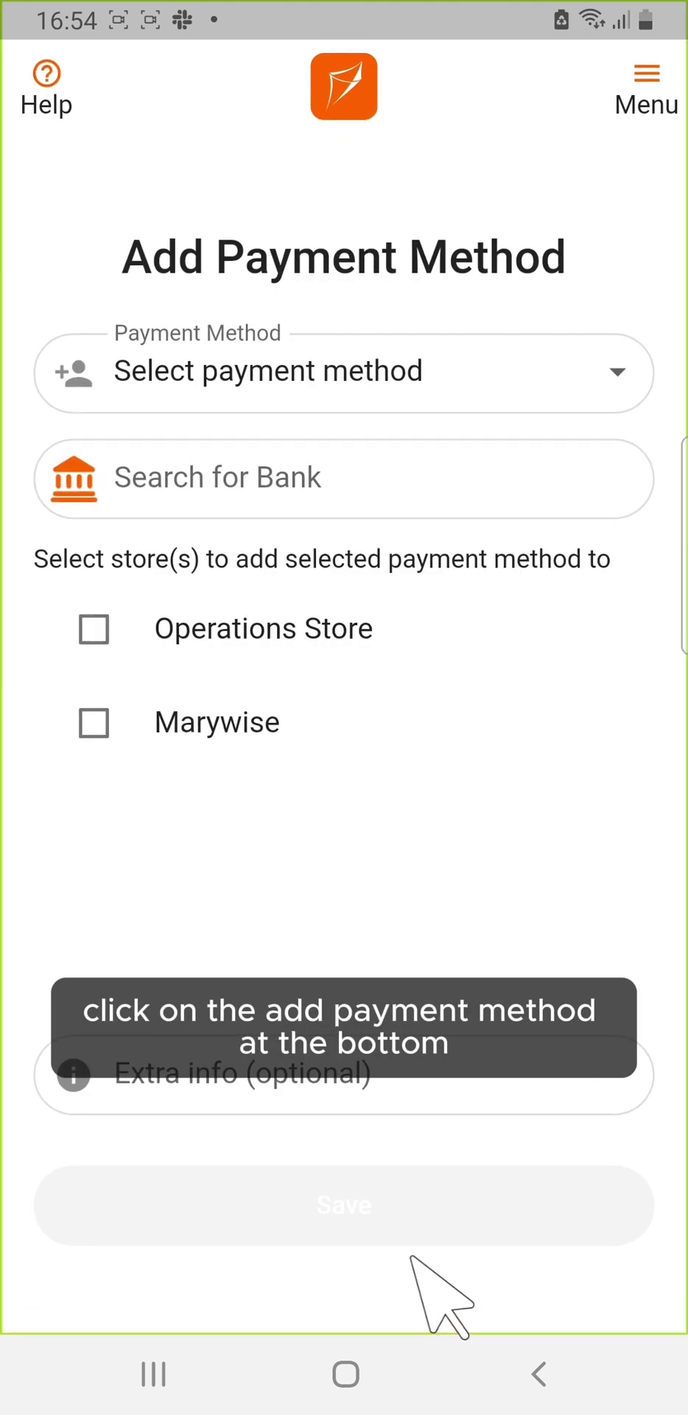
{"action": "left_click", "coordinate": [641, 361]}
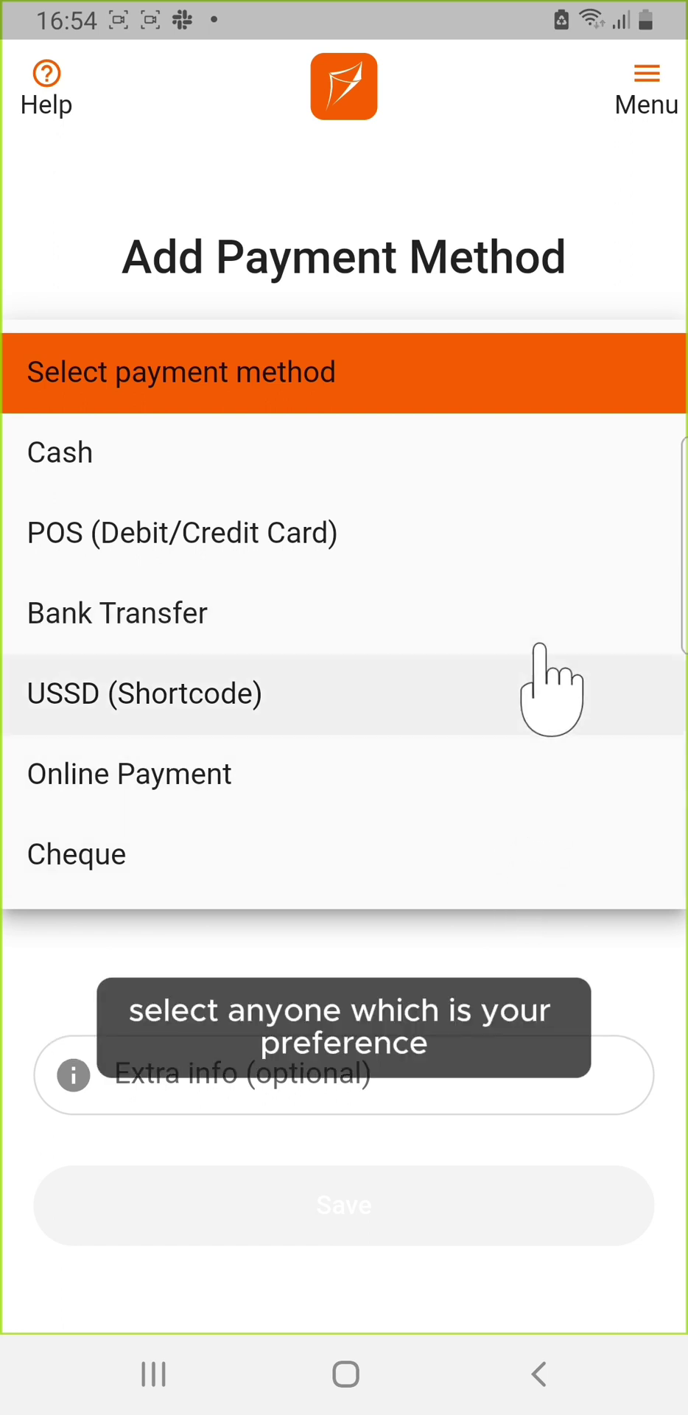
{"action": "left_click", "coordinate": [539, 532]}
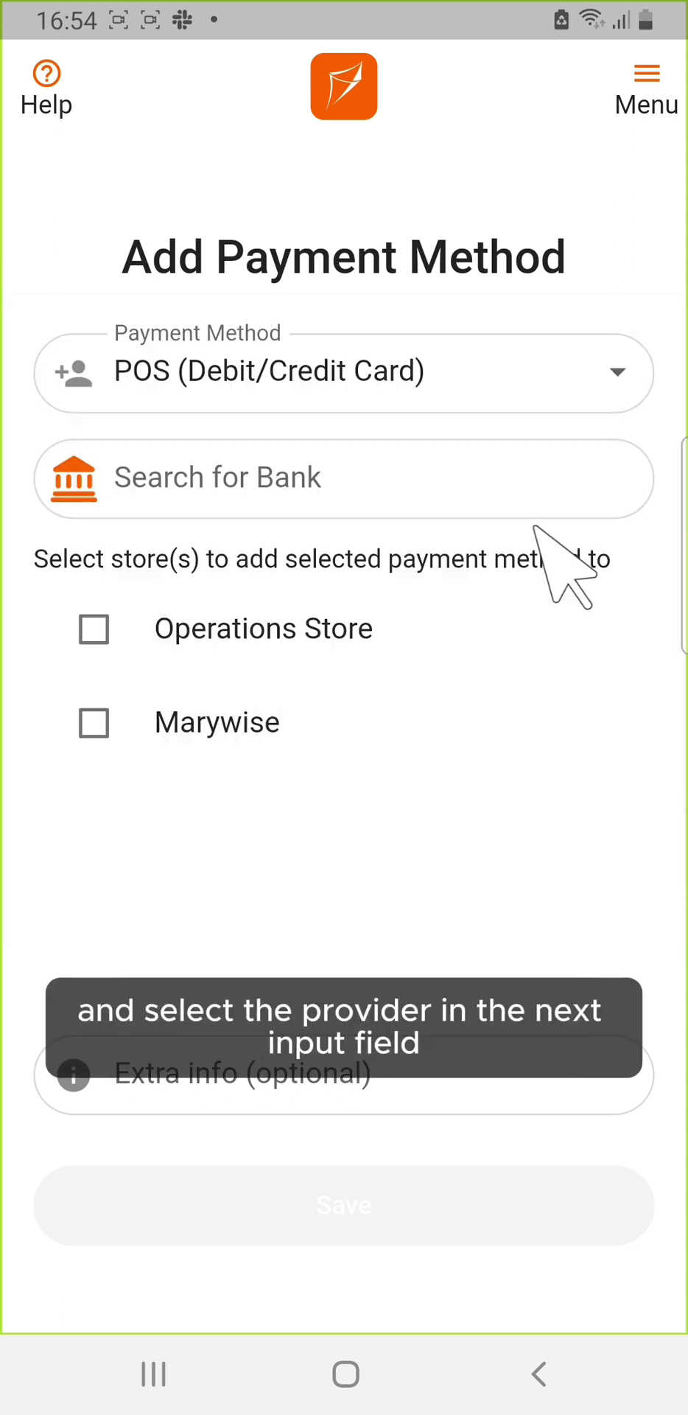
Step: Search 'moni' and set Moniepoint Microfinance Bank as provider, tick Marywise, and save the method
{"action": "left_click", "coordinate": [544, 475]}
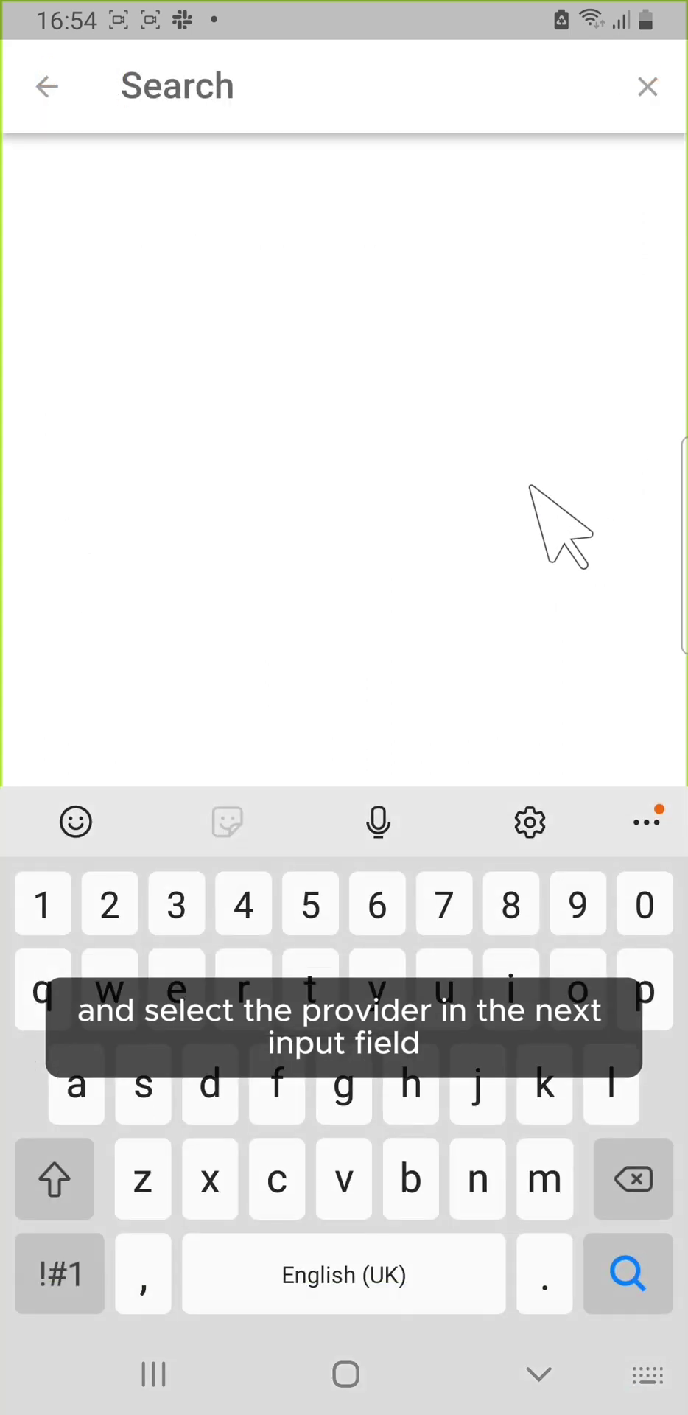
{"action": "type", "text": ".o"}
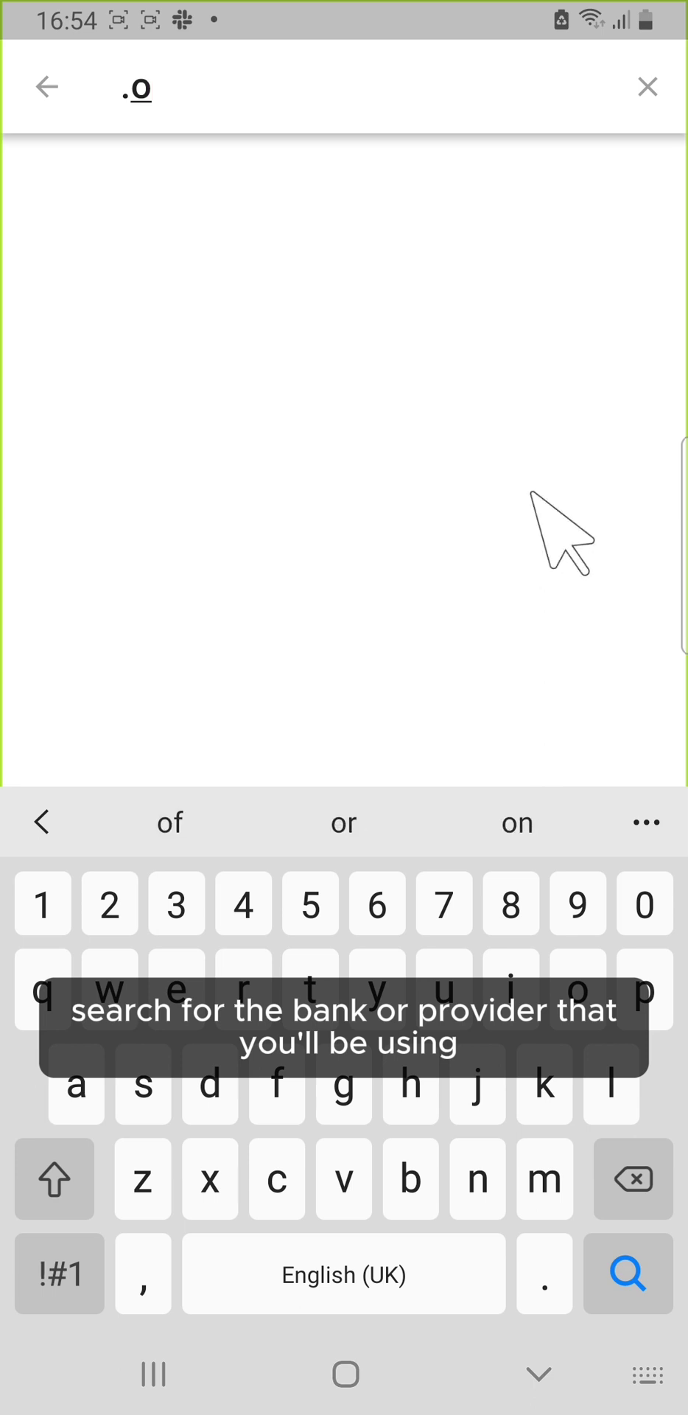
{"action": "key", "text": "BackSpace"}
{"action": "key", "text": "BackSpace"}
{"action": "type", "text": "m"}
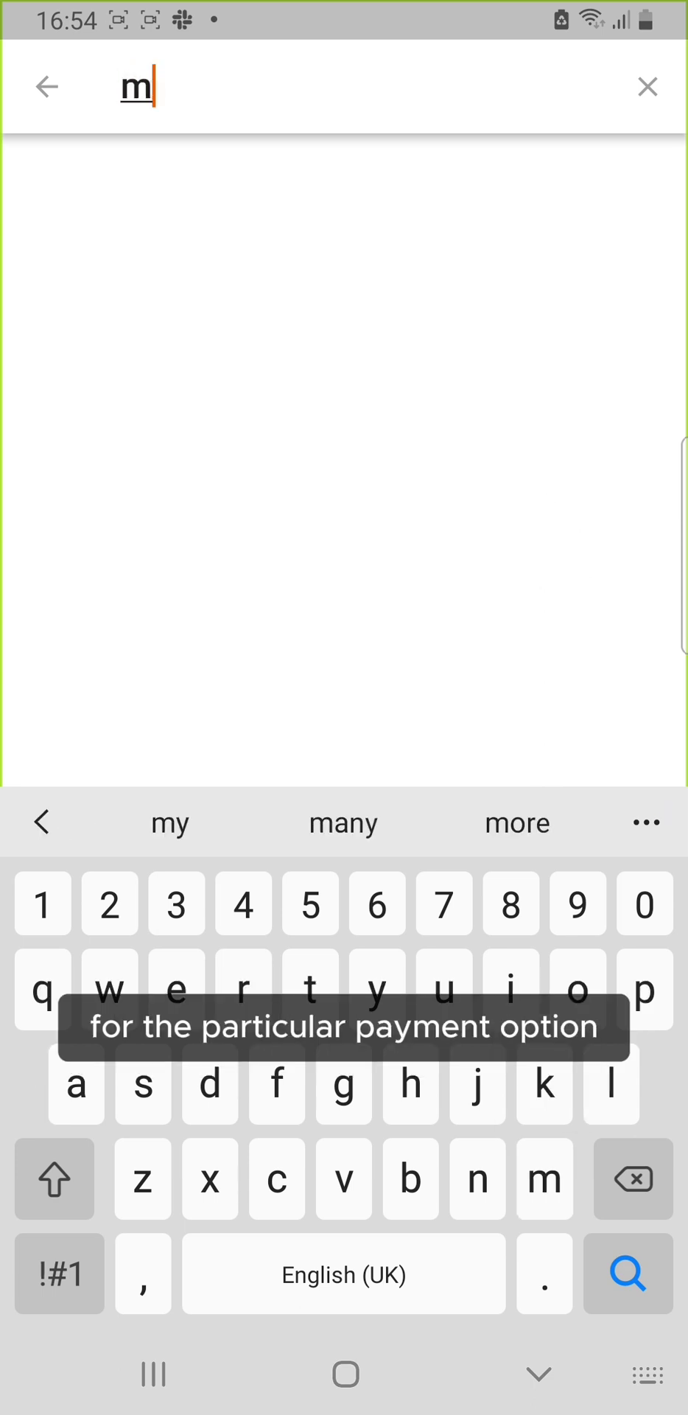
{"action": "type", "text": "oni"}
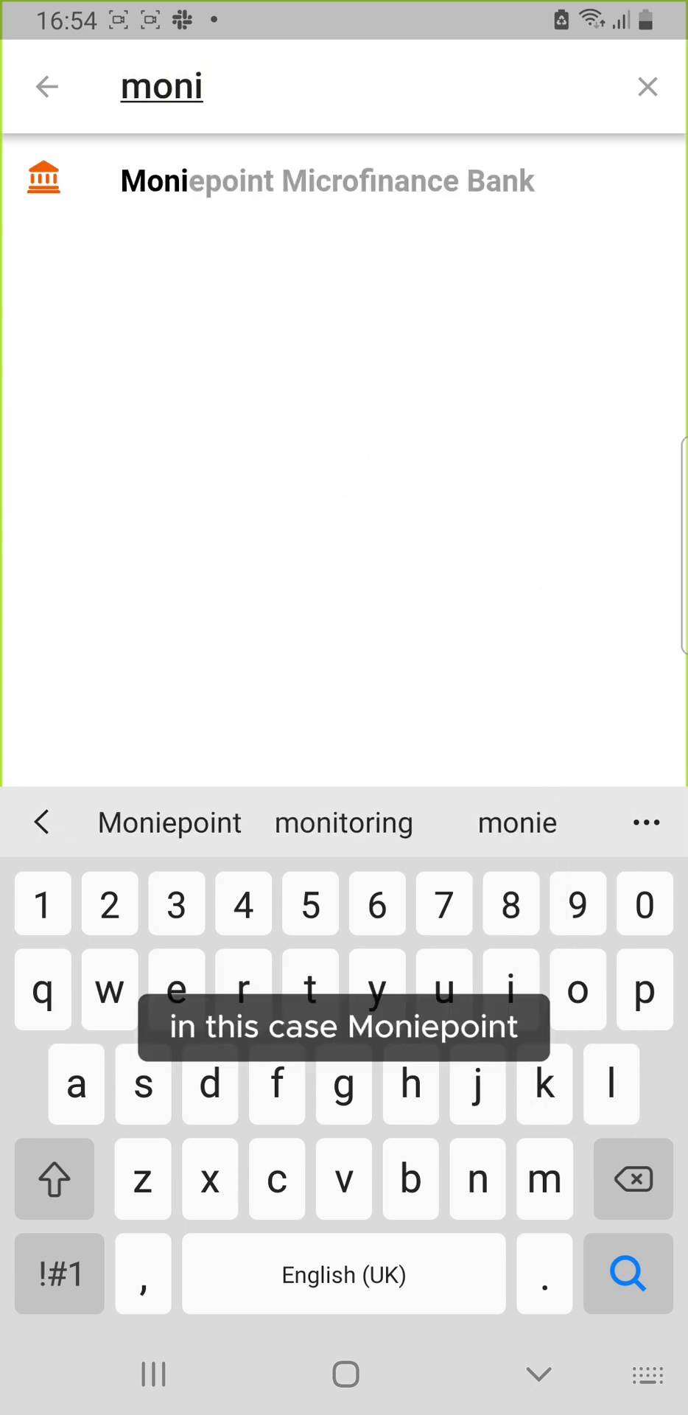
{"action": "left_click", "coordinate": [487, 210]}
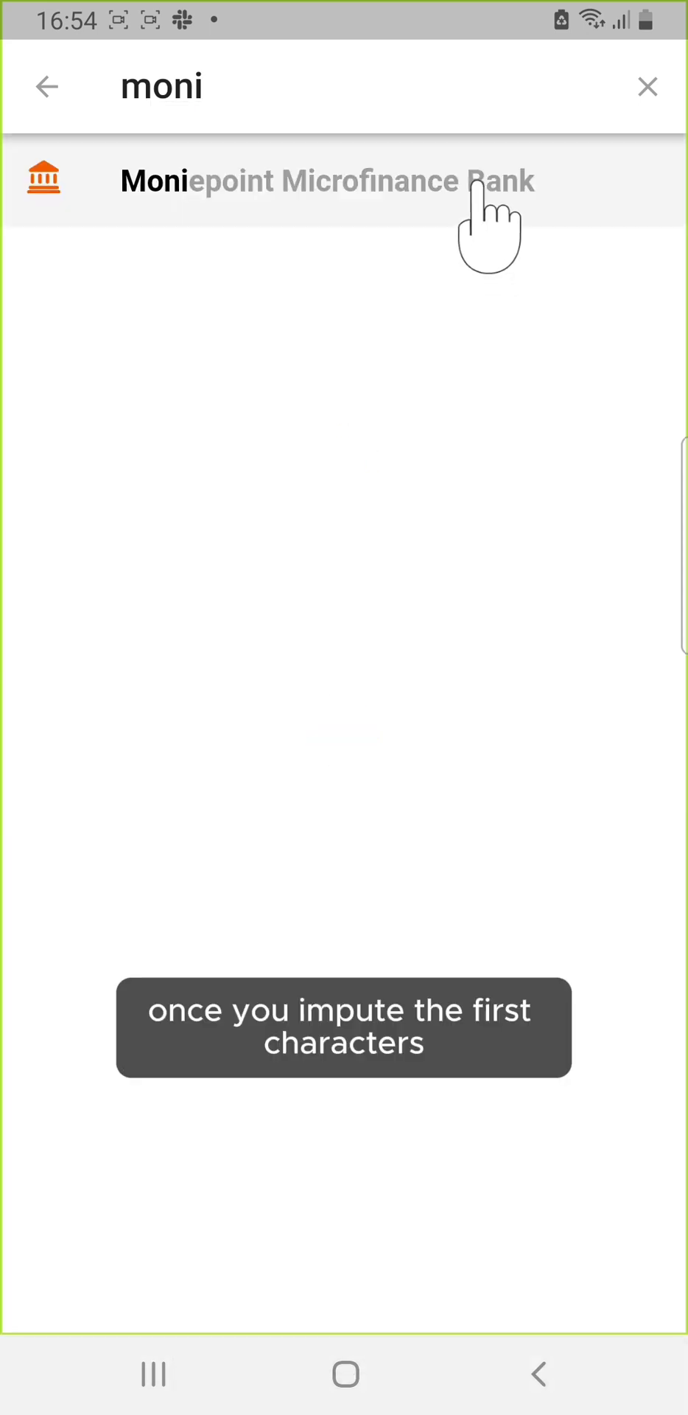
{"action": "left_click", "coordinate": [478, 185]}
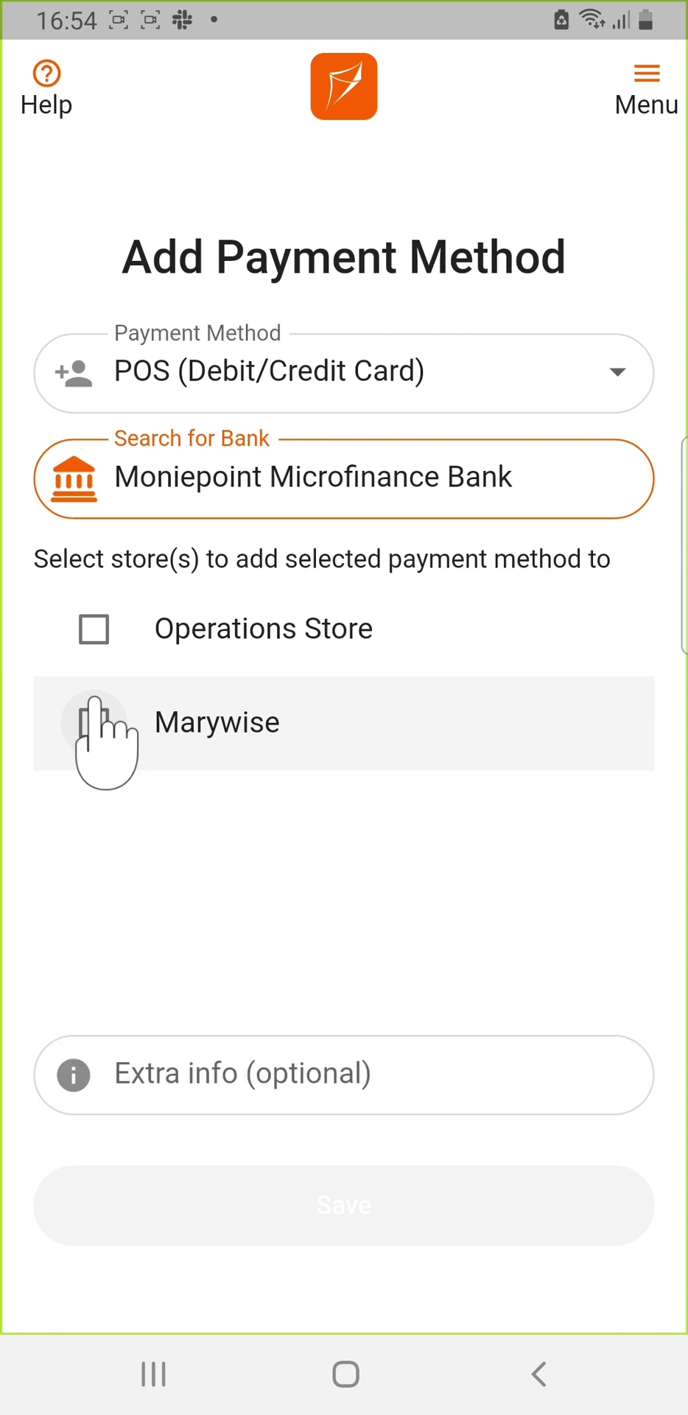
{"action": "left_click", "coordinate": [94, 720]}
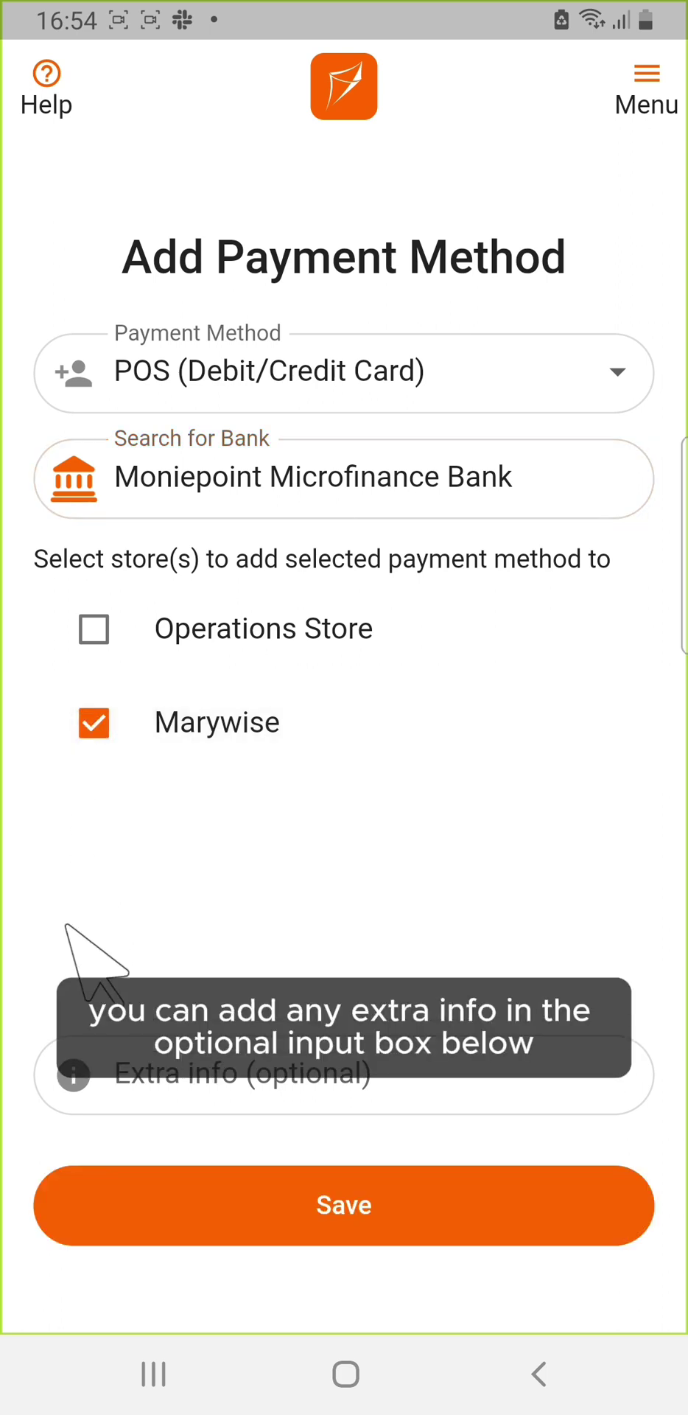
{"action": "left_click", "coordinate": [127, 1071]}
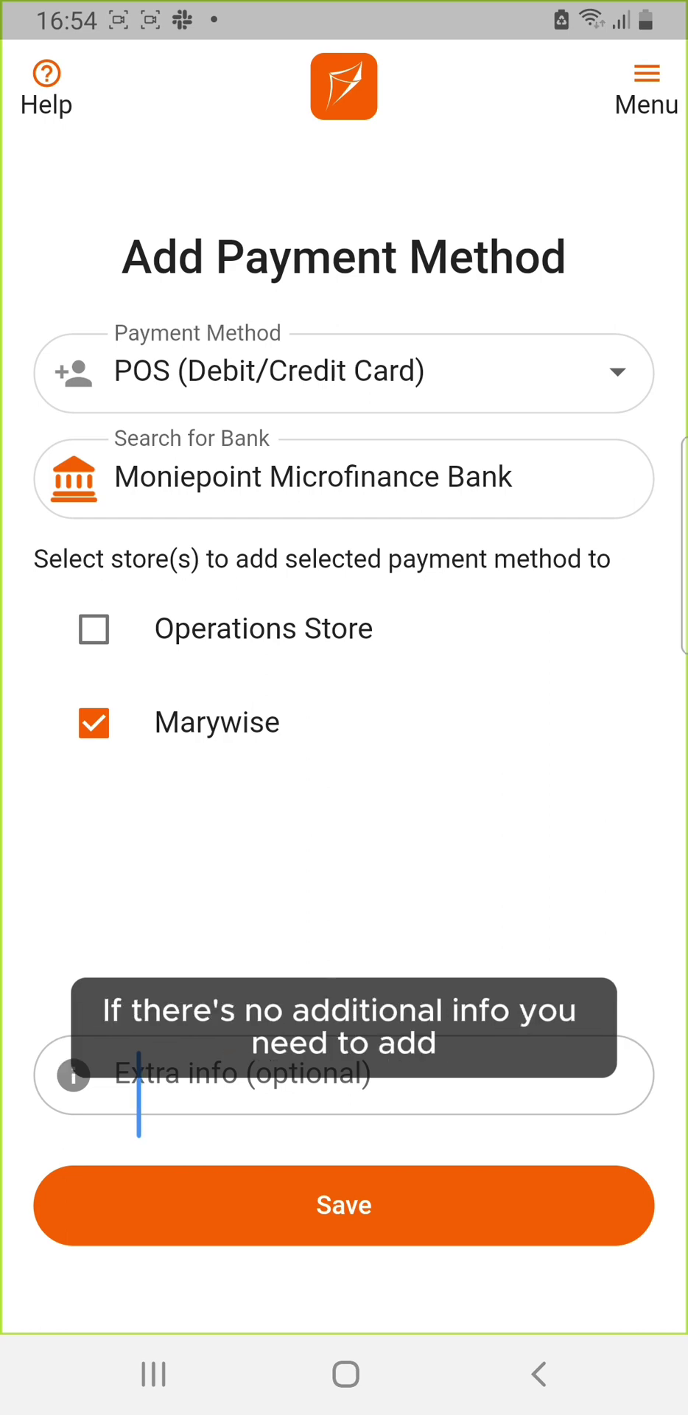
{"action": "left_click", "coordinate": [173, 1198]}
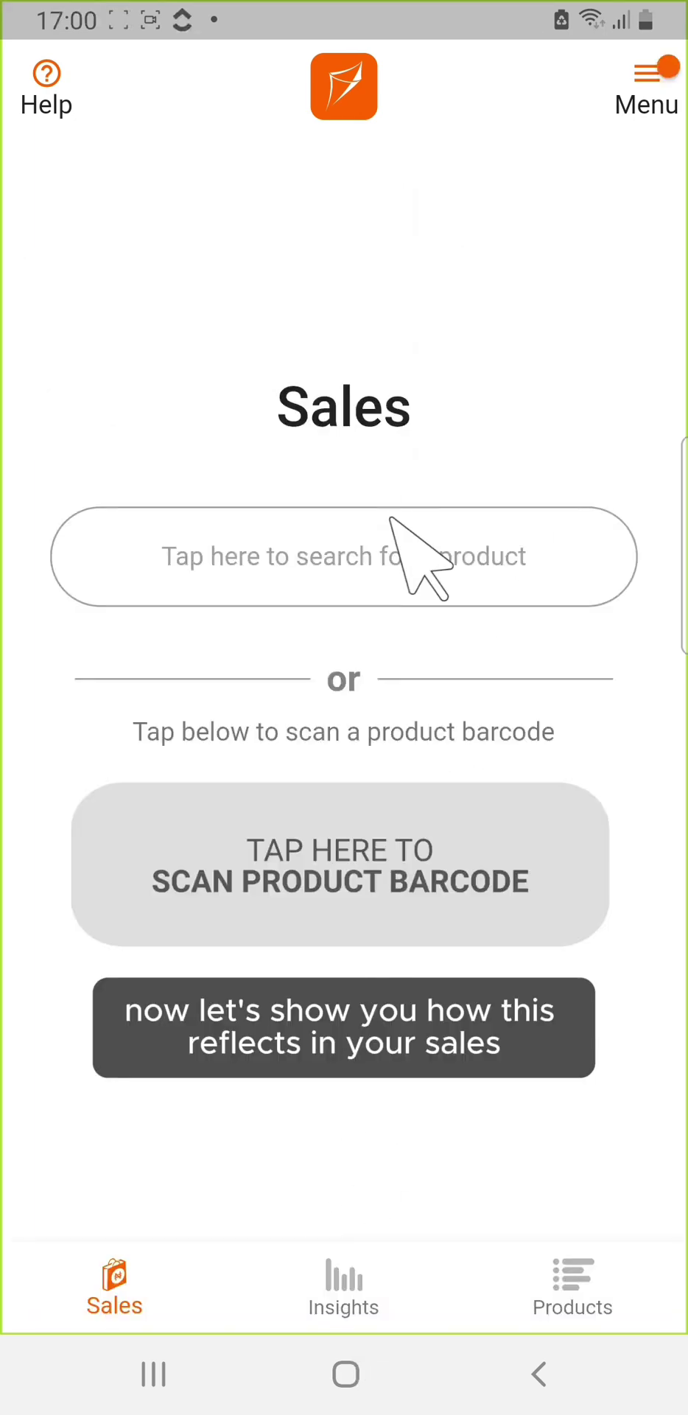
Step: Add 12 Nestle Pure life Premium drinking waters to the sales list
{"action": "left_click", "coordinate": [387, 549]}
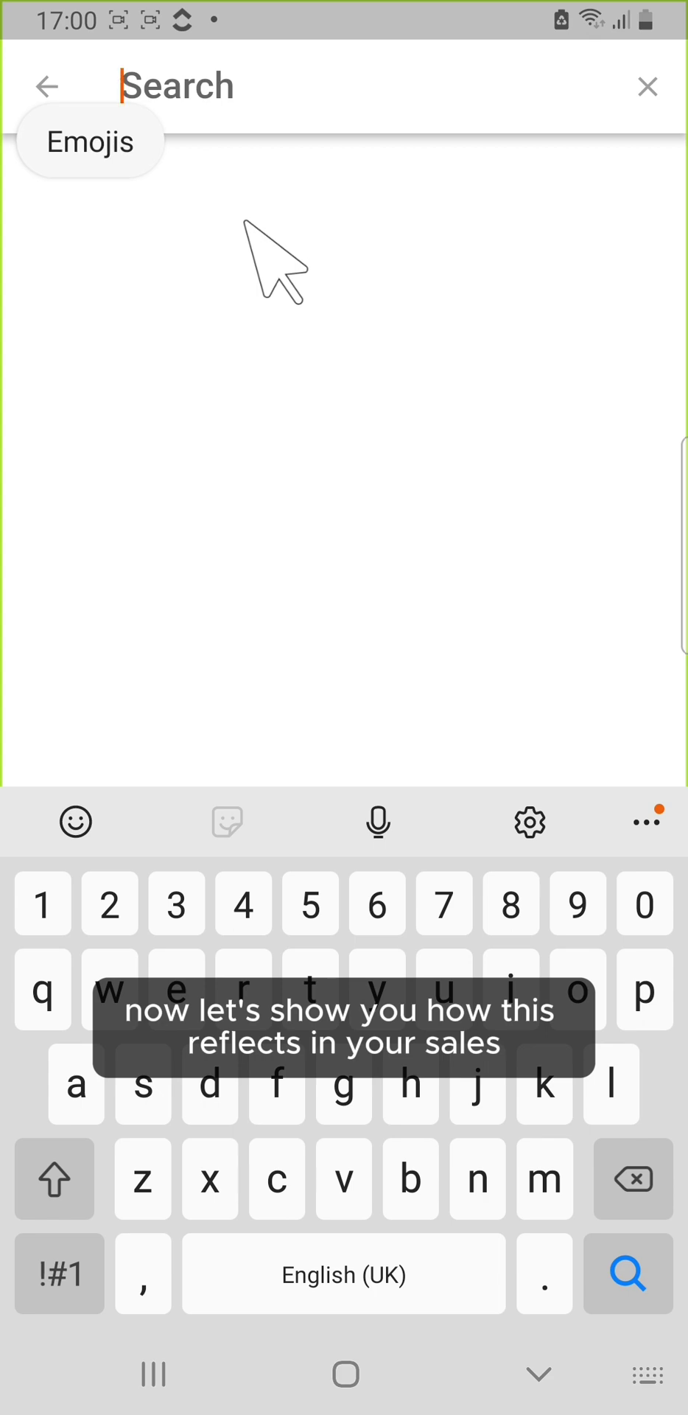
{"action": "type", "text": "n"}
{"action": "left_click", "coordinate": [250, 198]}
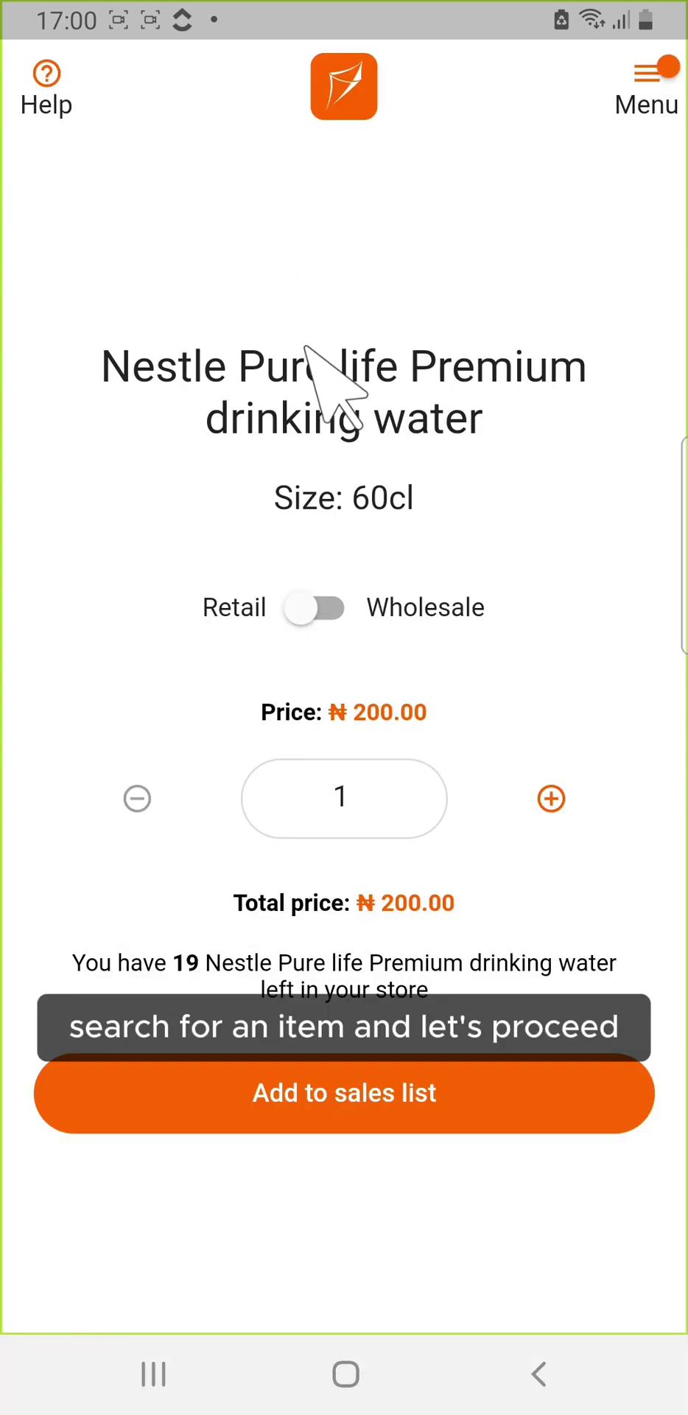
{"action": "left_click", "coordinate": [495, 800]}
{"action": "left_click", "coordinate": [495, 799]}
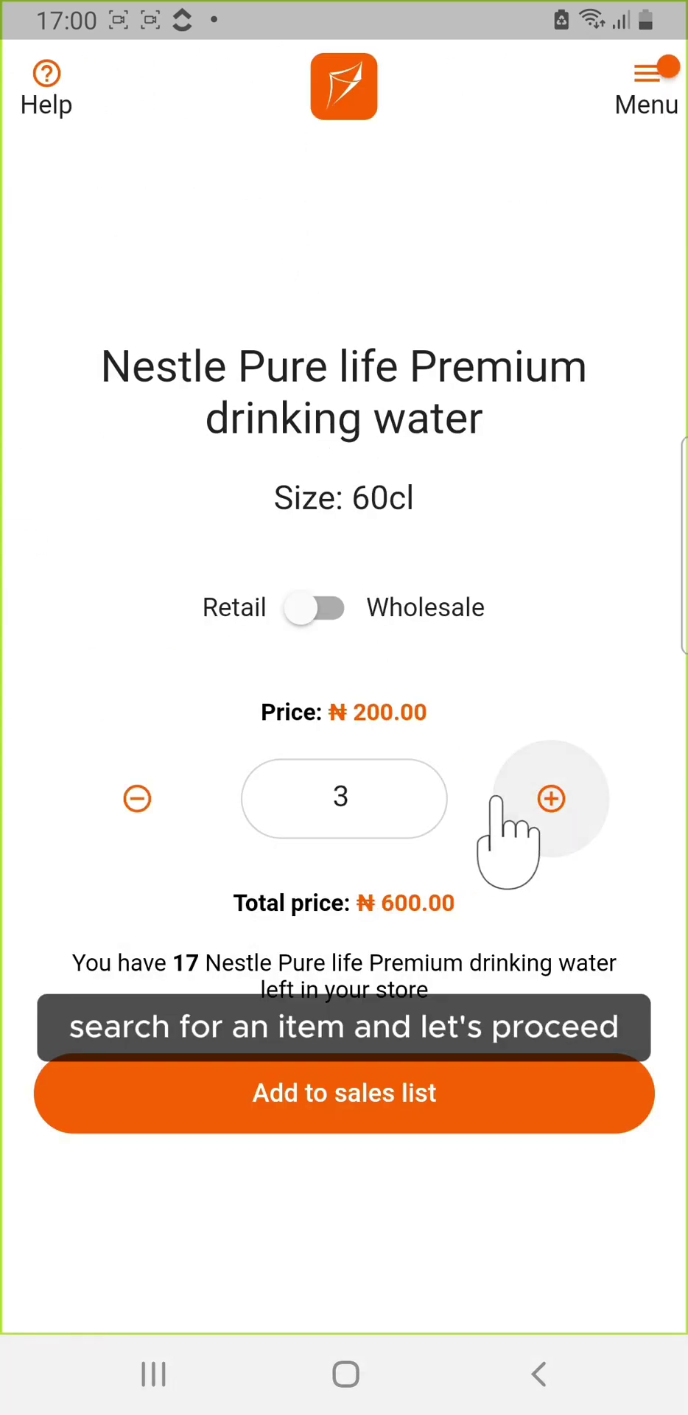
{"action": "left_click", "coordinate": [495, 800]}
{"action": "left_click", "coordinate": [495, 800]}
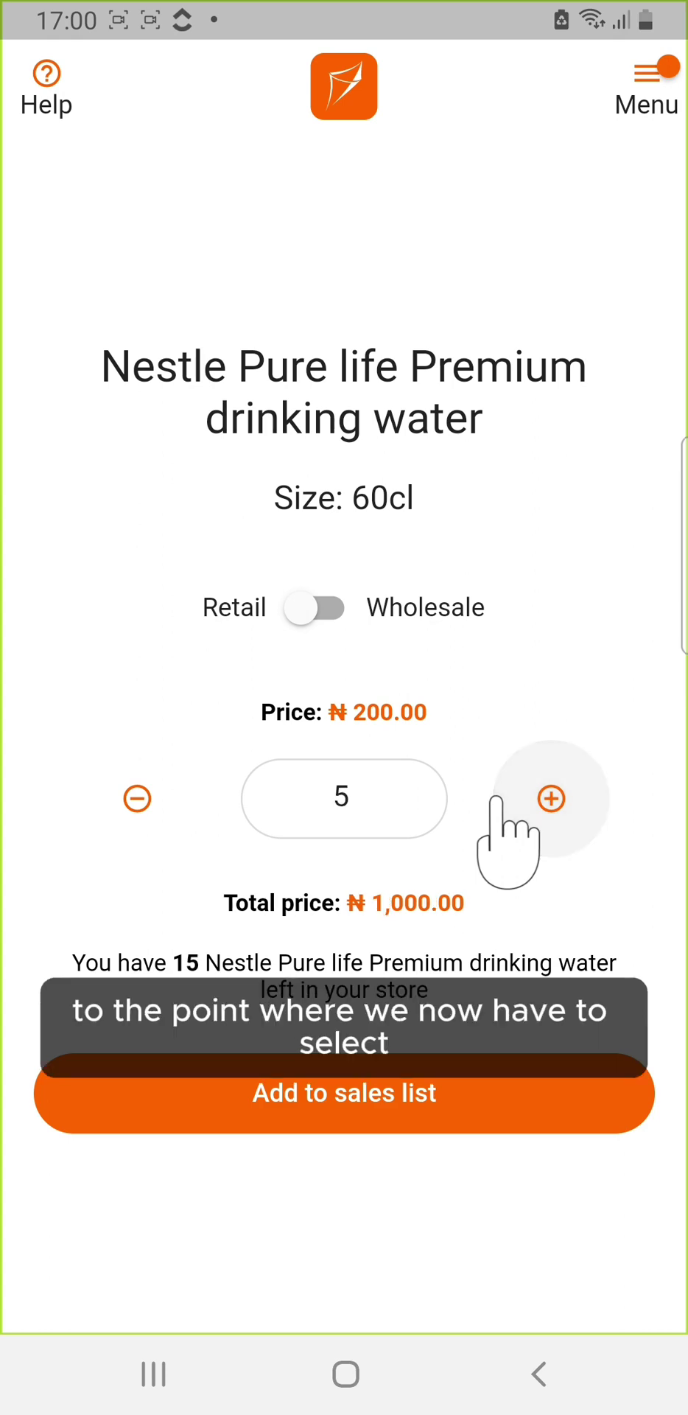
{"action": "left_click", "coordinate": [491, 1092]}
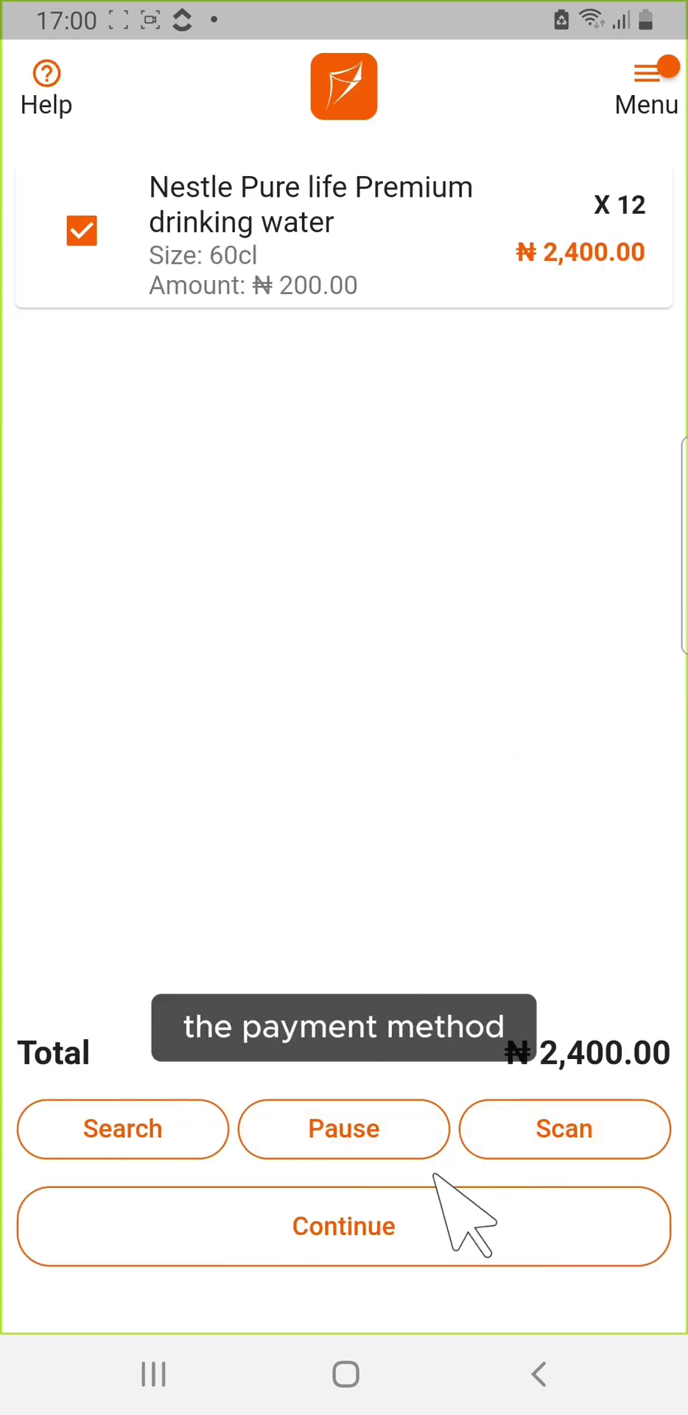
Step: Check out and confirm the ₦2,400 sale
{"action": "left_click", "coordinate": [428, 1223]}
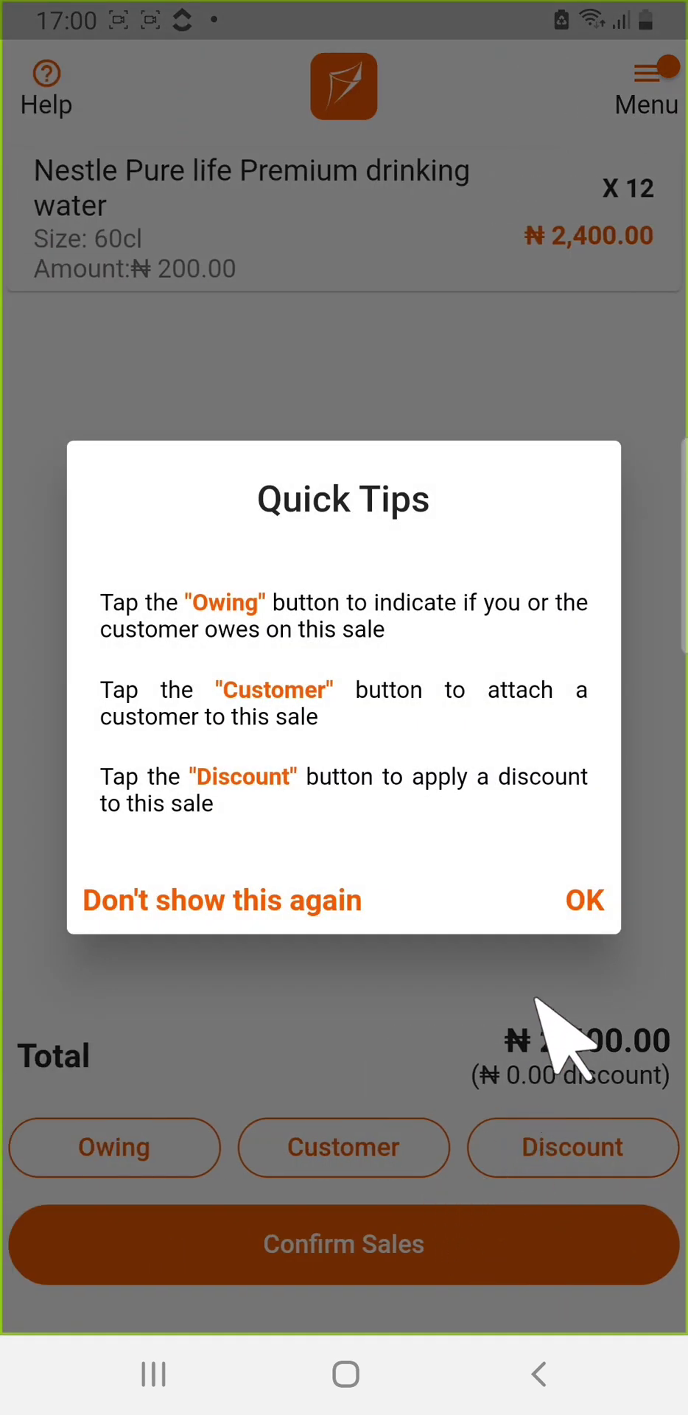
{"action": "left_click", "coordinate": [578, 907]}
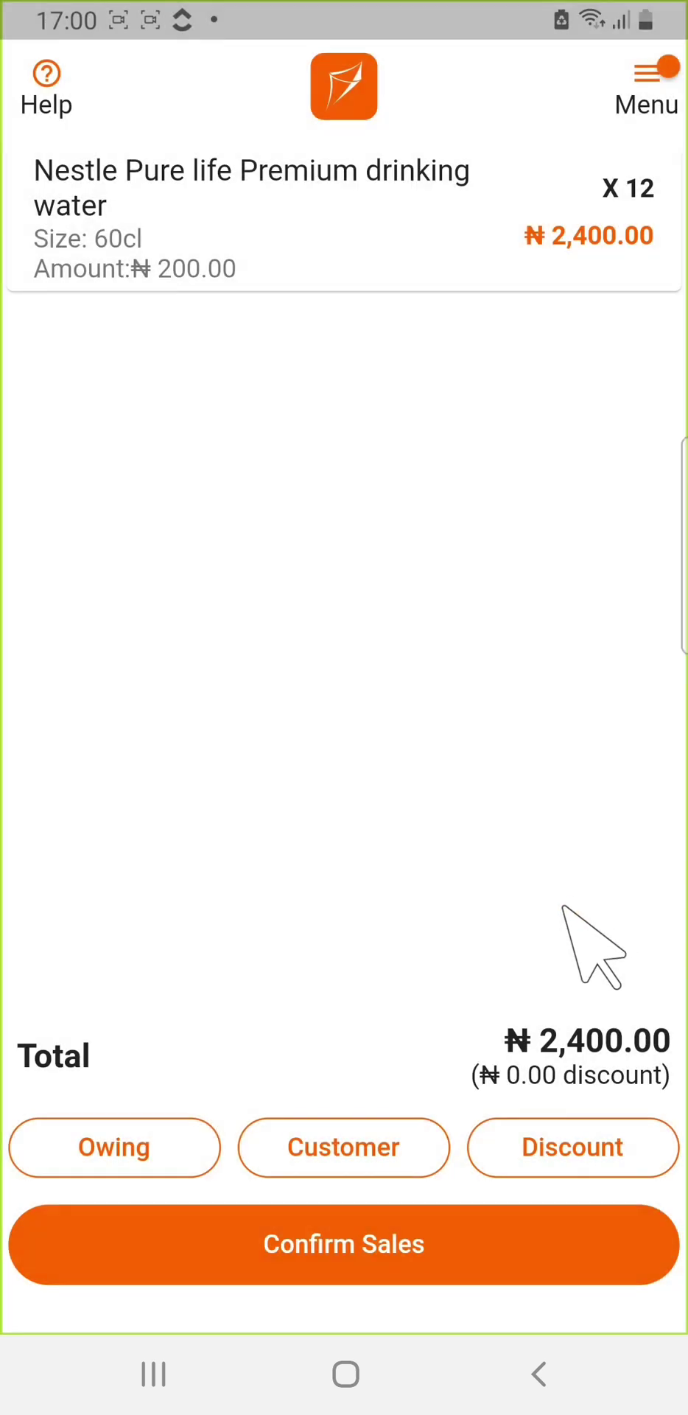
{"action": "left_click", "coordinate": [372, 1247]}
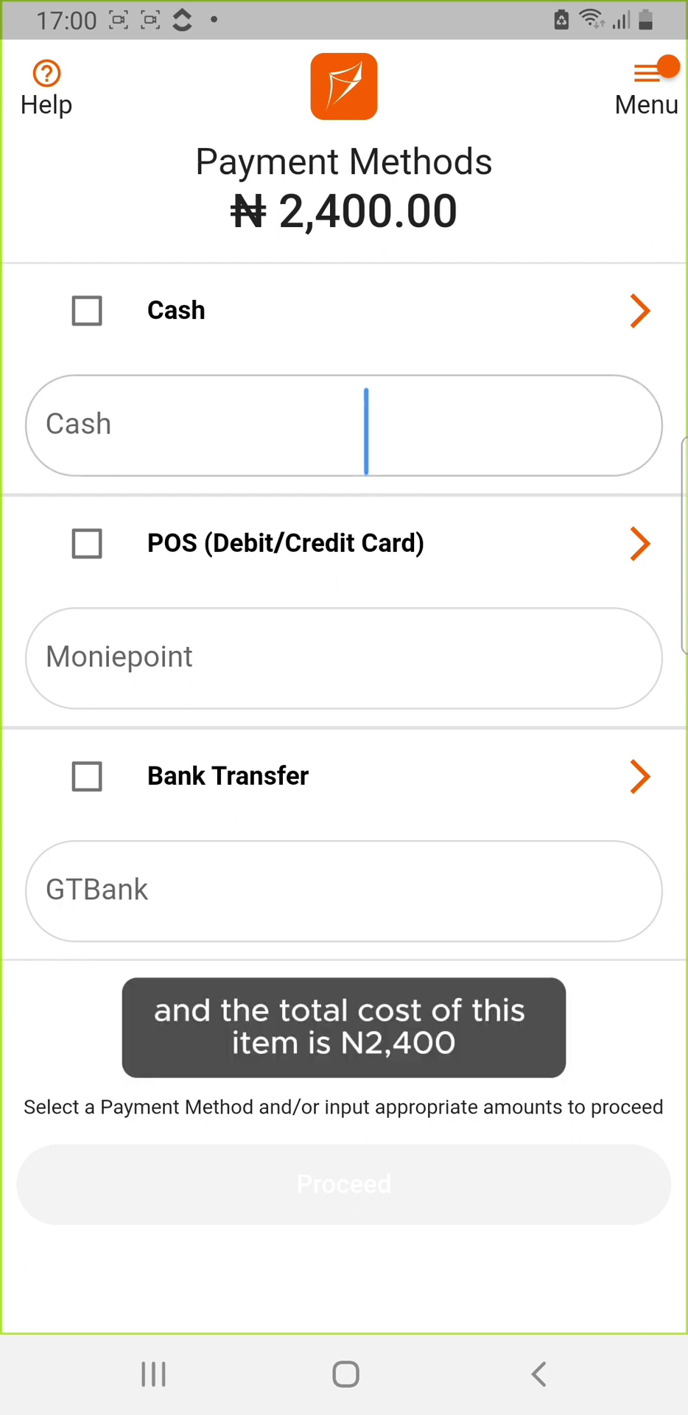
Step: Enter ₦1,400 as Cash and ₦600 as POS via Moniepoint
{"action": "left_click", "coordinate": [366, 431]}
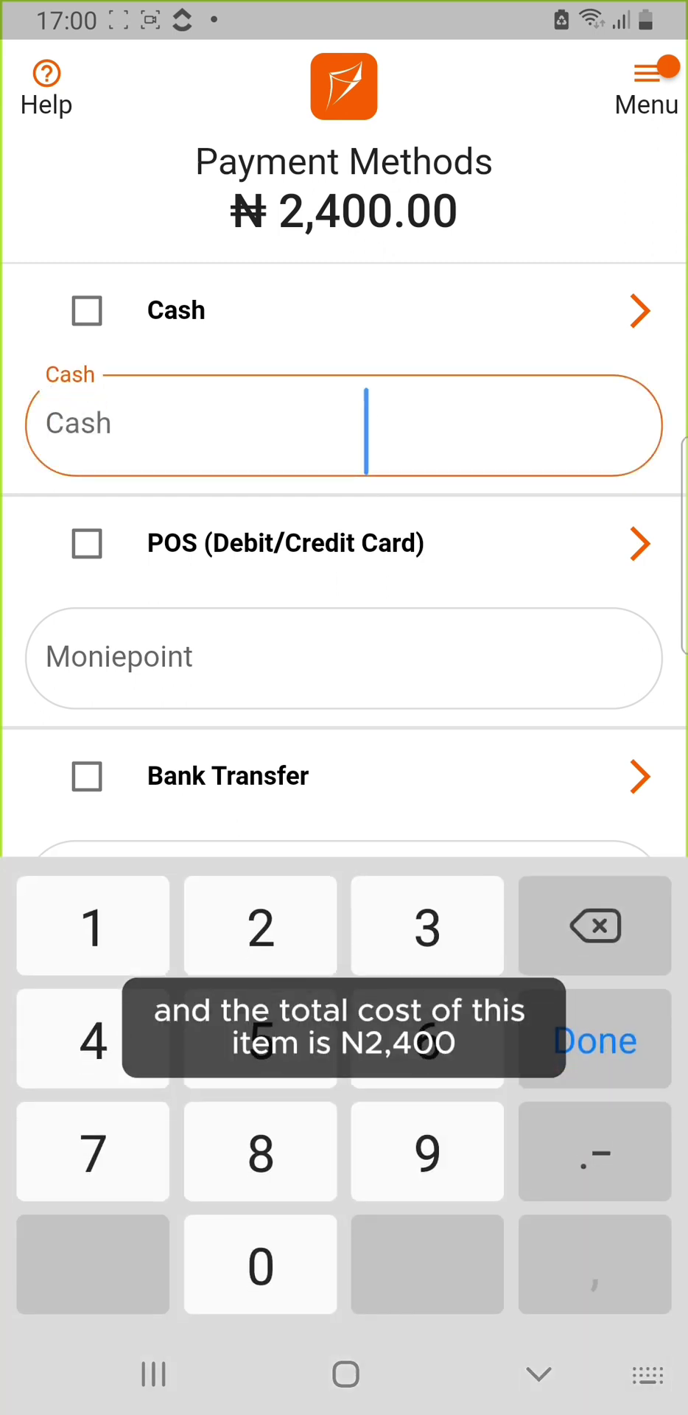
{"action": "type", "text": "14"}
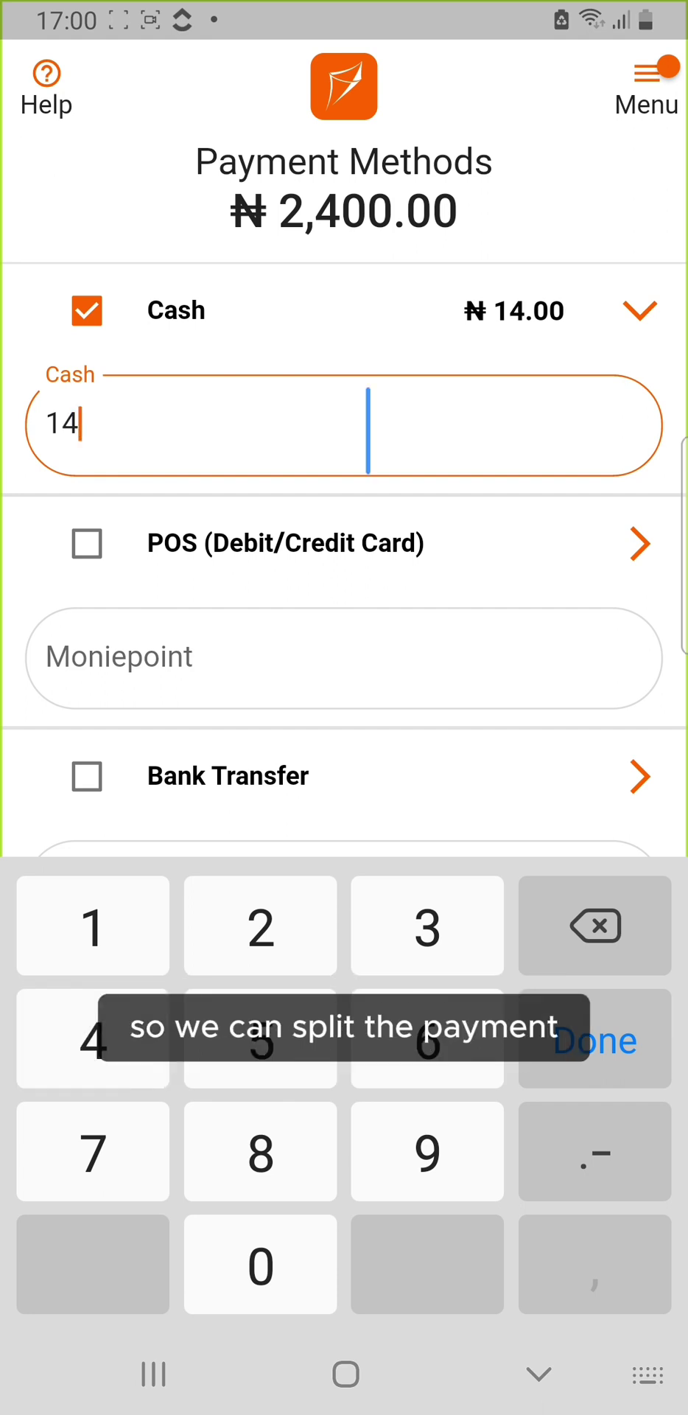
{"action": "type", "text": "00"}
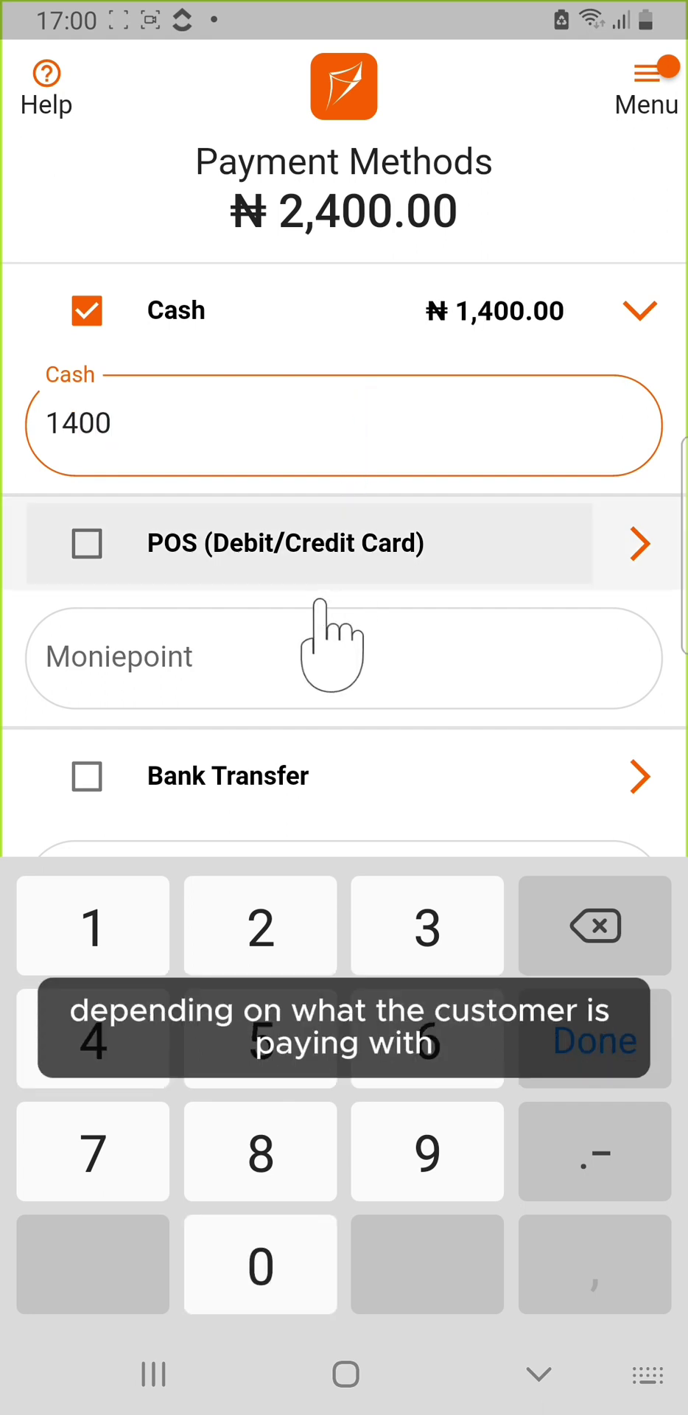
{"action": "left_click", "coordinate": [87, 544]}
{"action": "left_click", "coordinate": [151, 649]}
{"action": "type", "text": "600"}
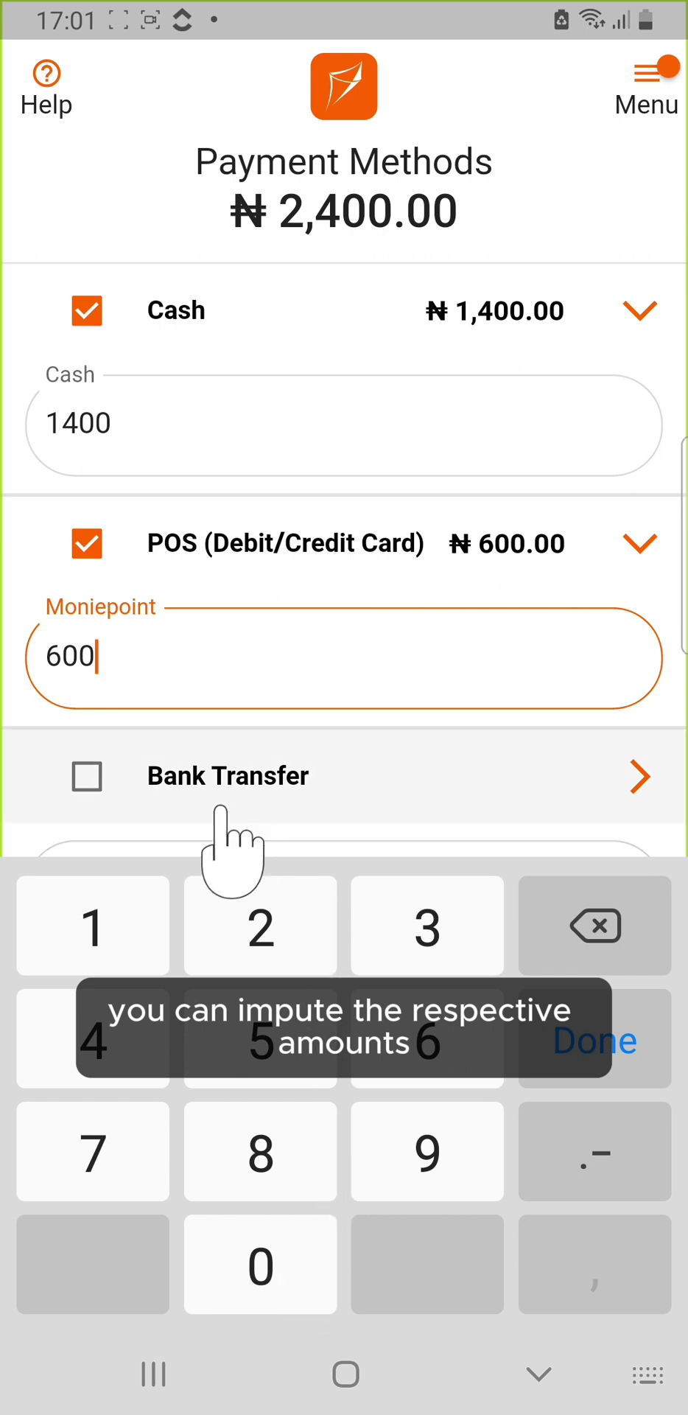
Step: Add ₦400 as Bank Transfer via GTBank and finish the amounts
{"action": "left_click", "coordinate": [87, 776]}
{"action": "left_click", "coordinate": [155, 891]}
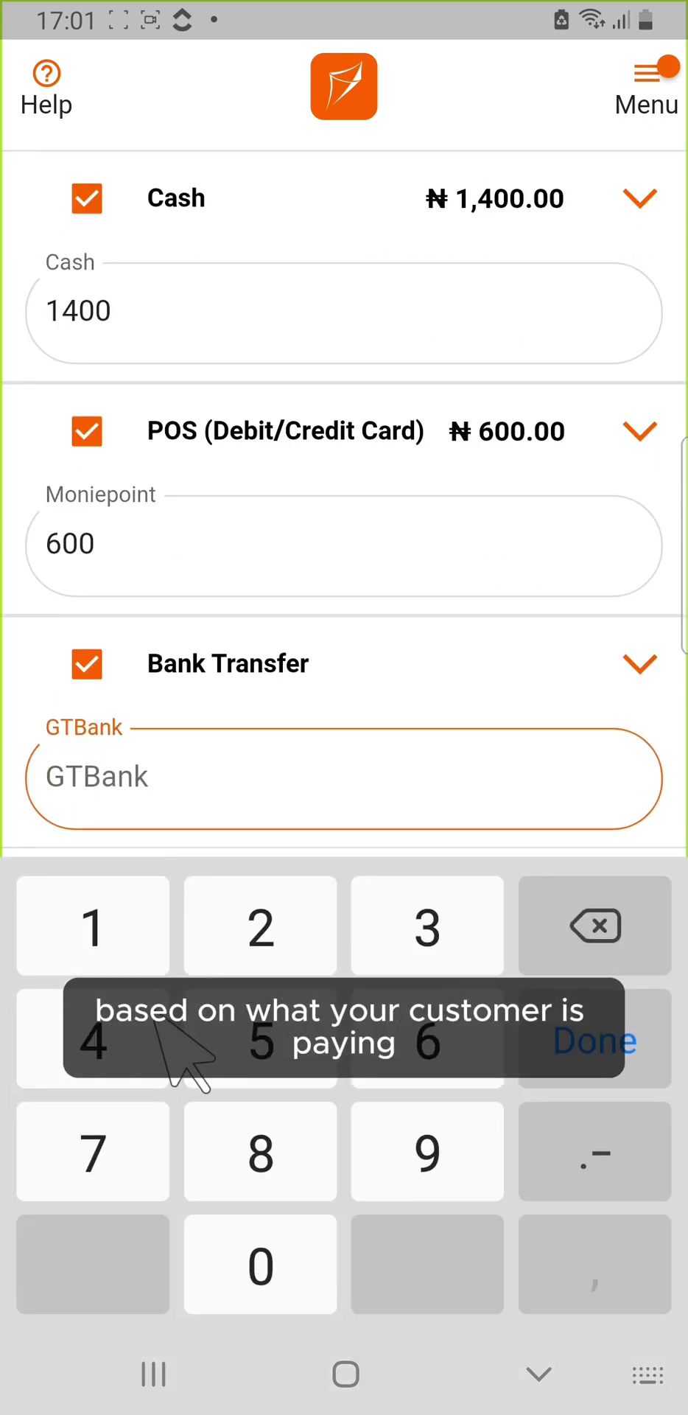
{"action": "left_click", "coordinate": [120, 1032]}
{"action": "left_click", "coordinate": [269, 1264]}
{"action": "left_click", "coordinate": [652, 1047]}
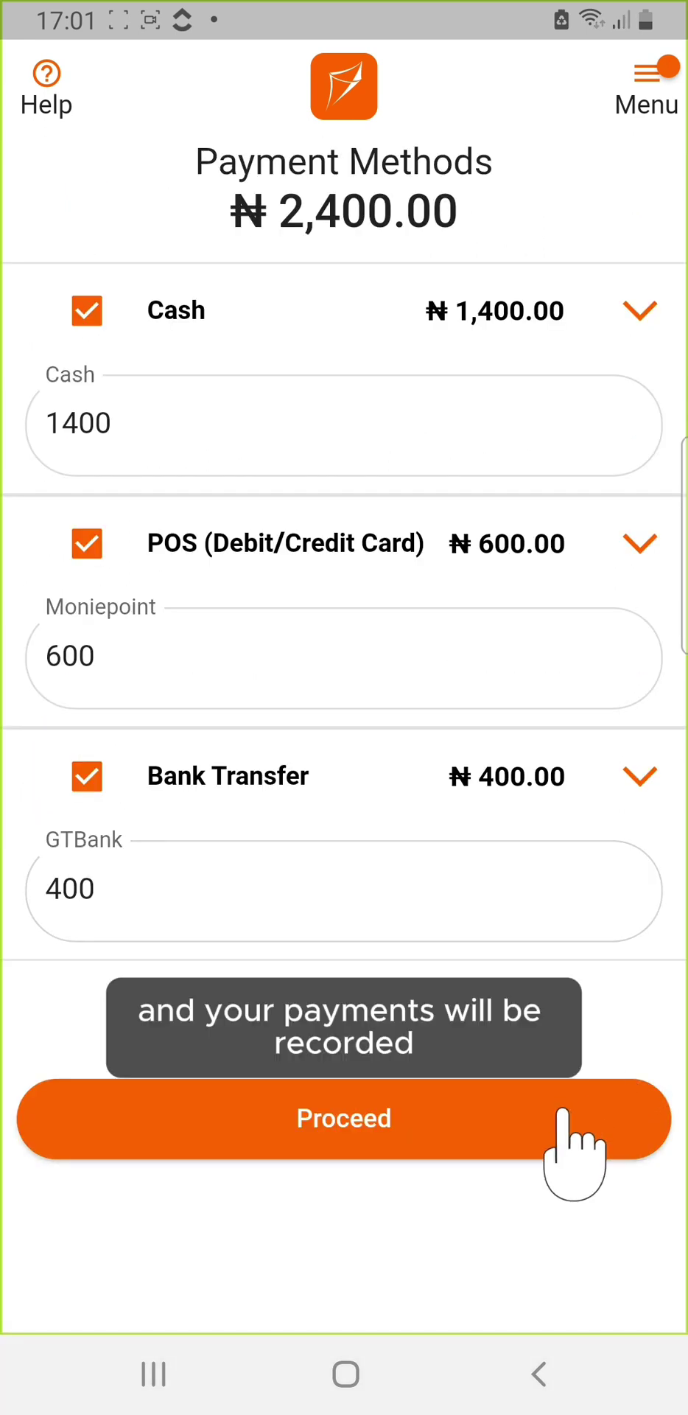
Step: Record the sale, view its receipt under Today's Sales in Sales Record, and return to Sales
{"action": "left_click", "coordinate": [562, 1111]}
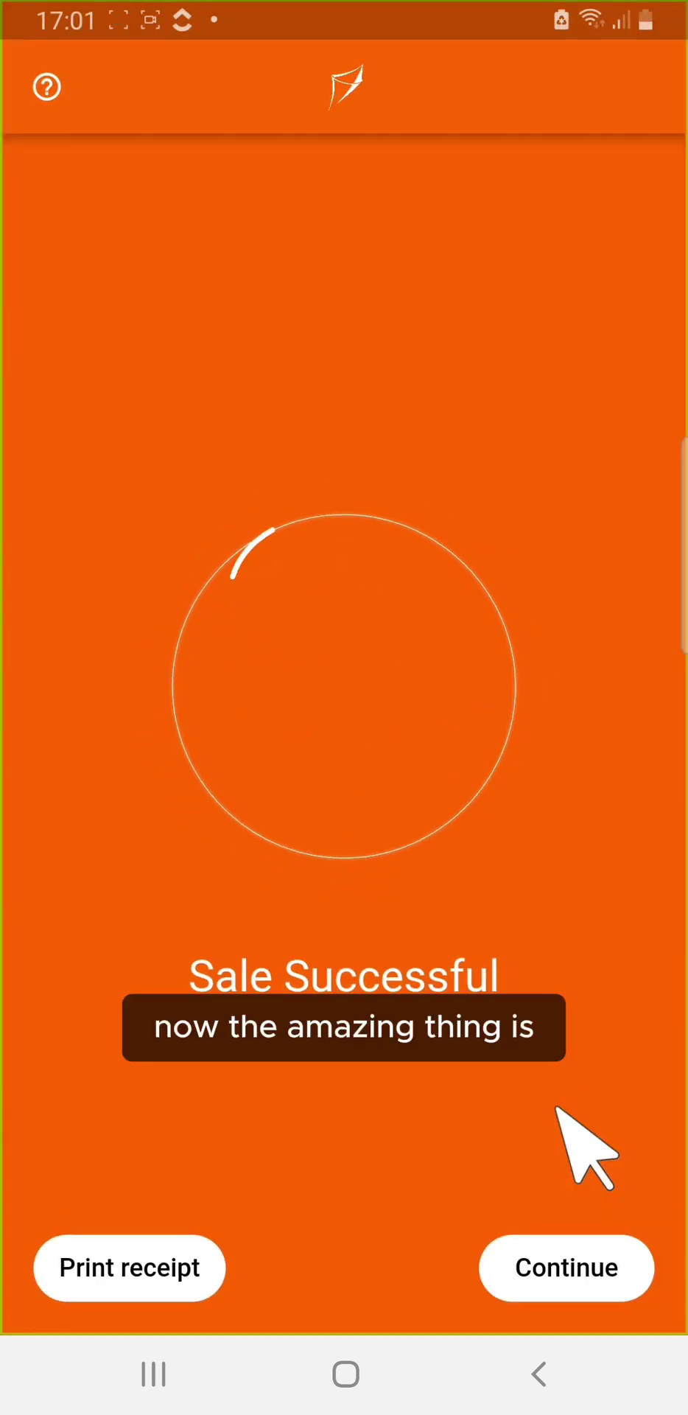
{"action": "left_click", "coordinate": [569, 1253]}
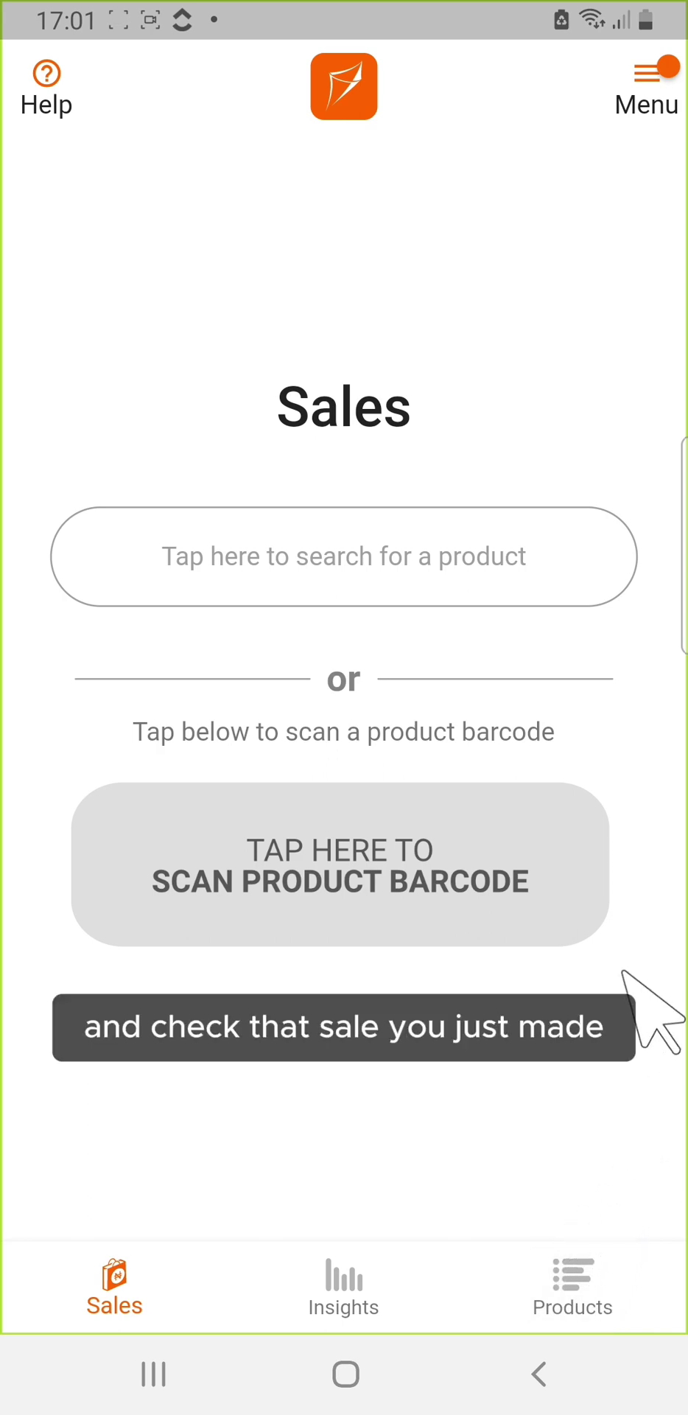
{"action": "left_click", "coordinate": [667, 74]}
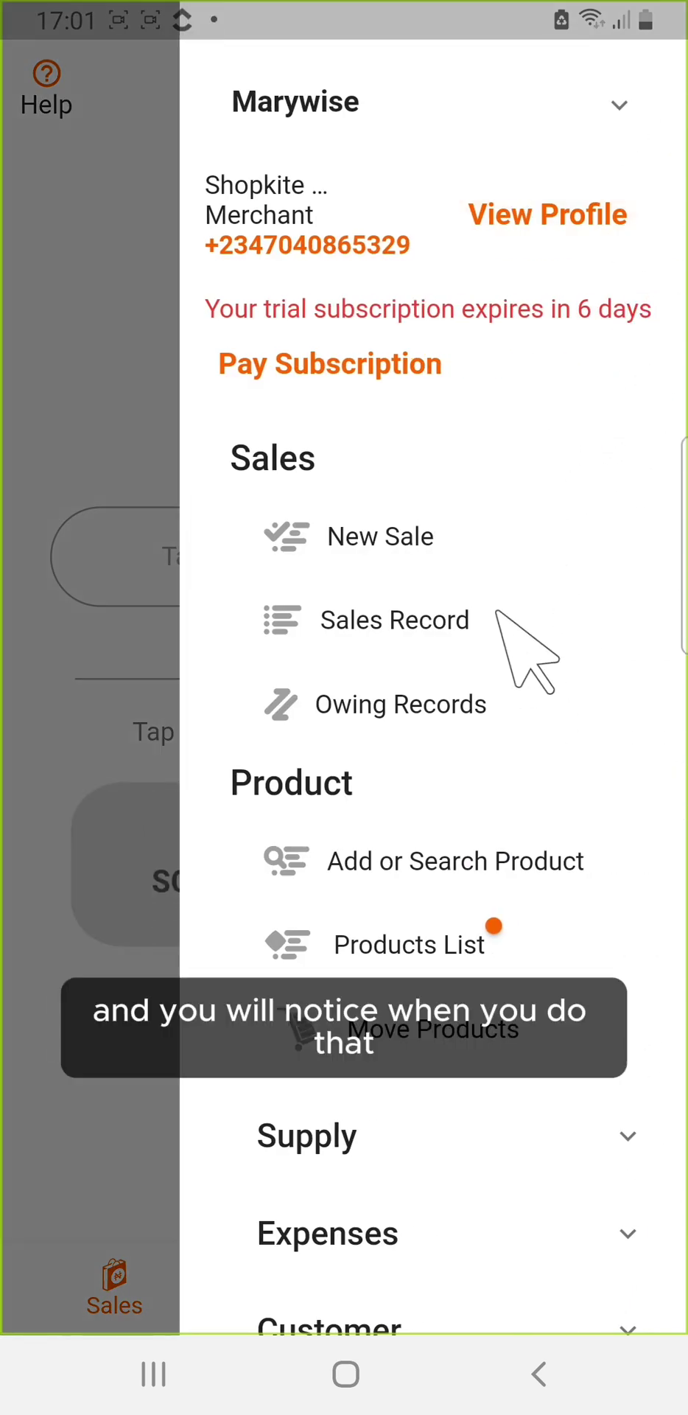
{"action": "left_click", "coordinate": [497, 613]}
{"action": "left_click", "coordinate": [612, 479]}
{"action": "left_click", "coordinate": [586, 563]}
{"action": "left_click", "coordinate": [493, 1256]}
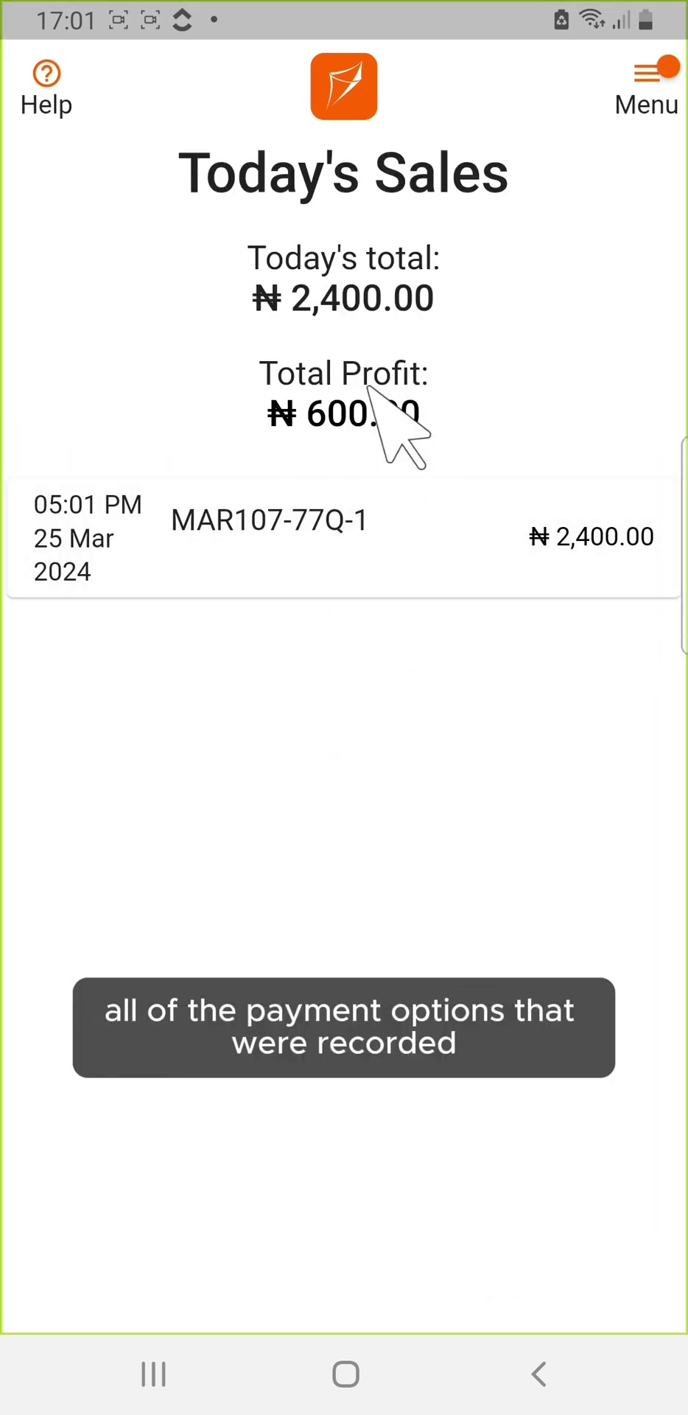
{"action": "left_click", "coordinate": [330, 520]}
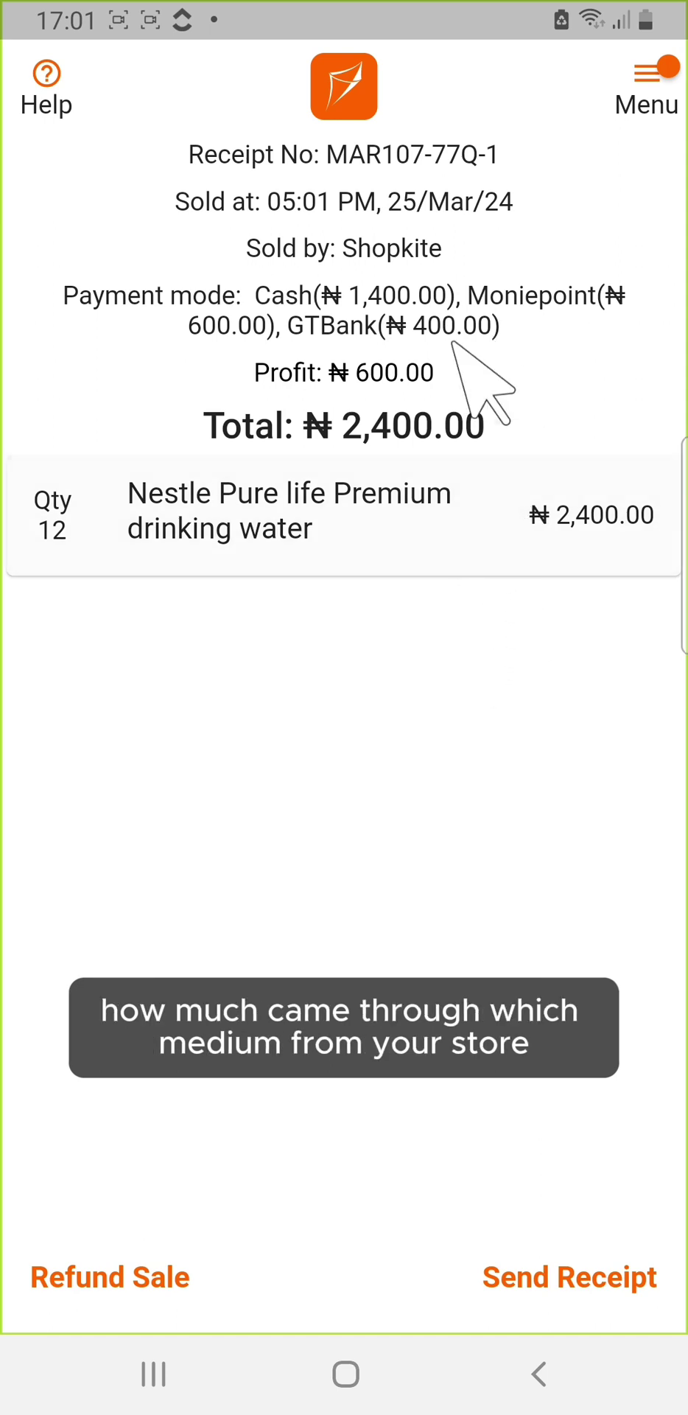
{"action": "left_click", "coordinate": [330, 94]}
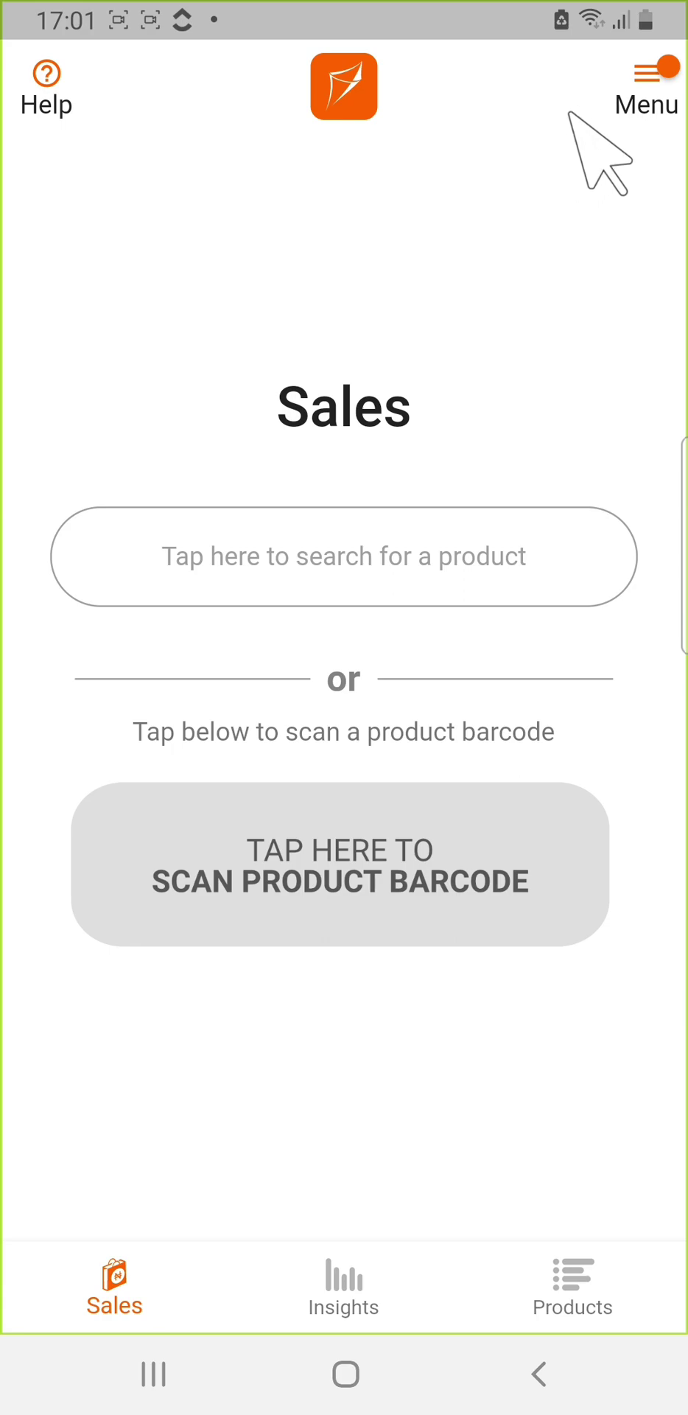